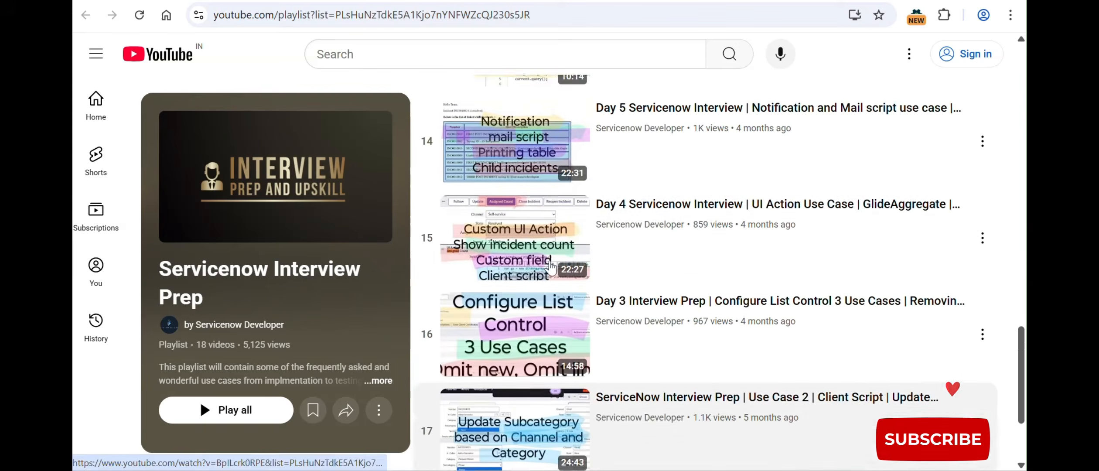
Step: Look through the videos in the Servicenow Interview Prep playlist
scroll(551, 267, "up", 4)
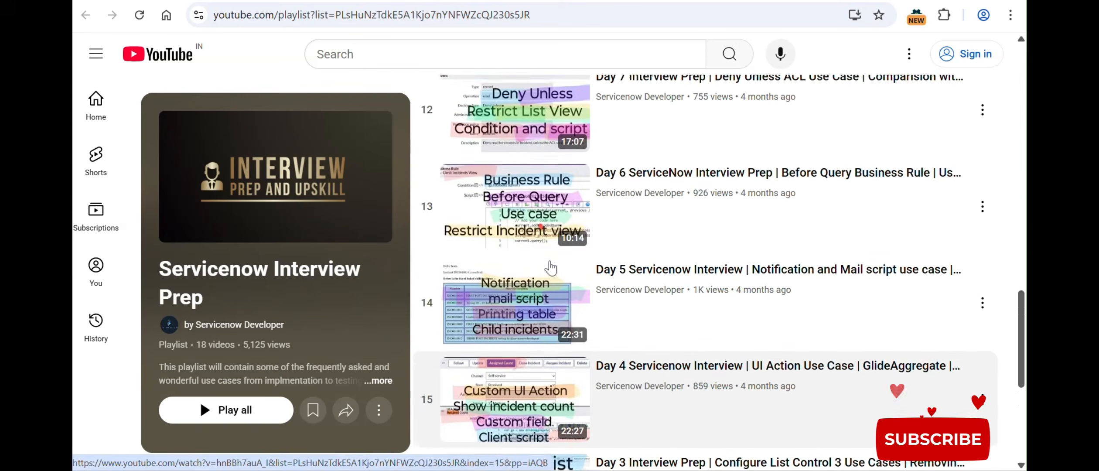
scroll(551, 267, "up", 20)
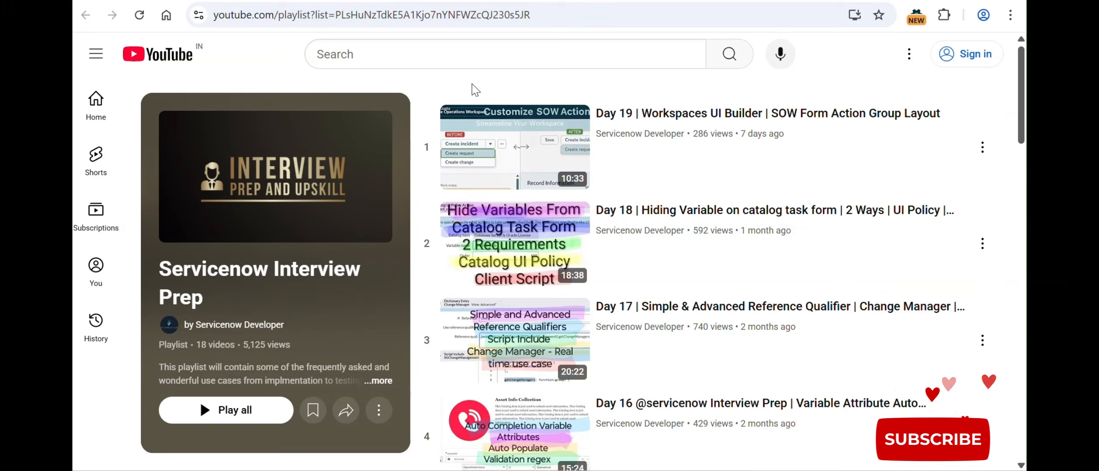
scroll(530, 213, "down", 6)
scroll(530, 214, "up", 5)
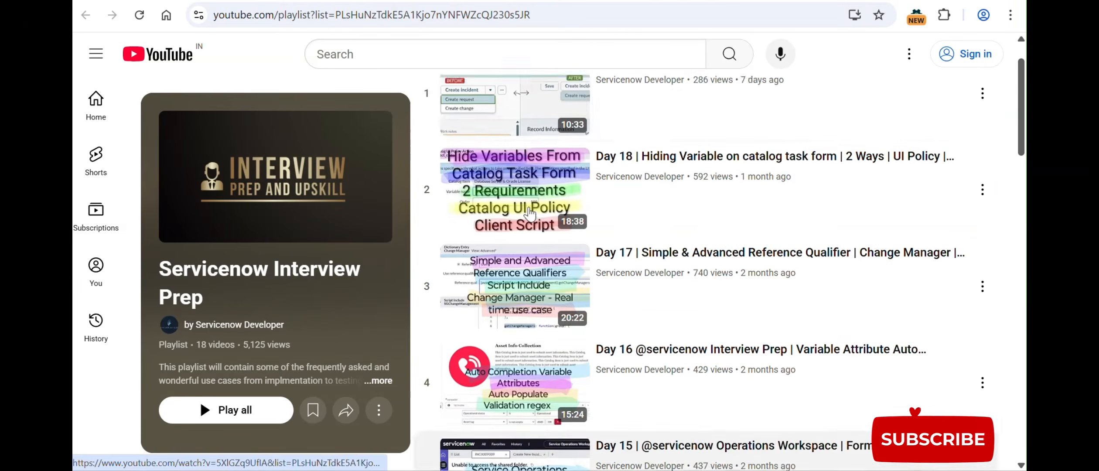
scroll(530, 214, "up", 1)
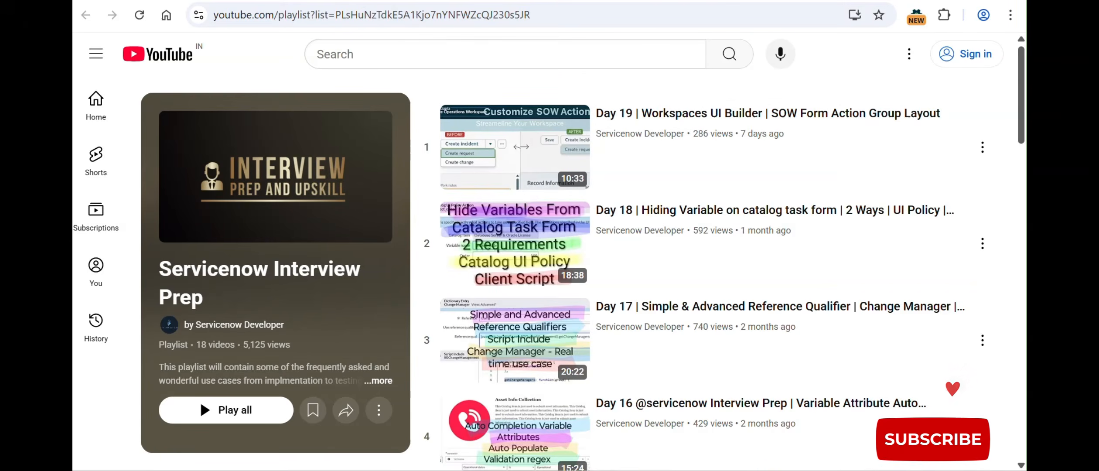
Step: Switch from YouTube to the ServiceNow developer instance and go to its home page
left_click(170, 1)
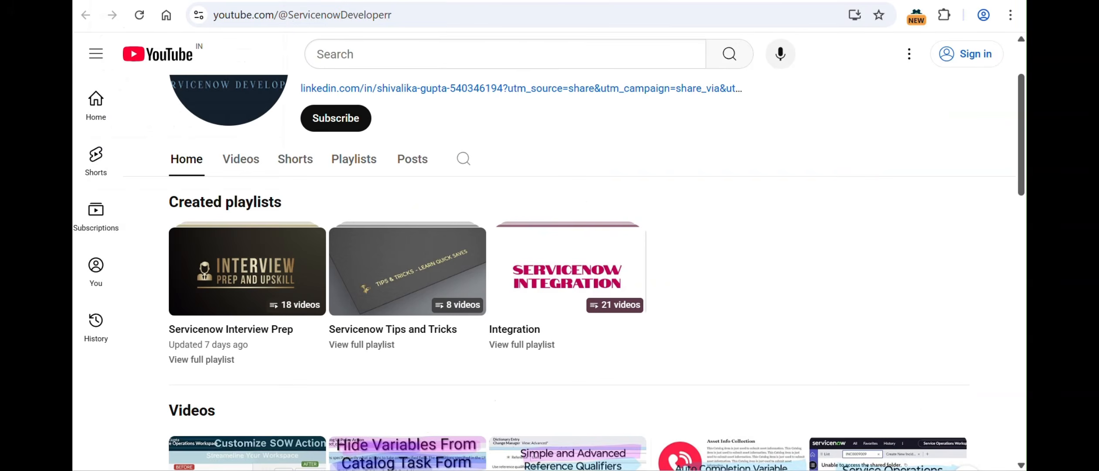
left_click(266, 1)
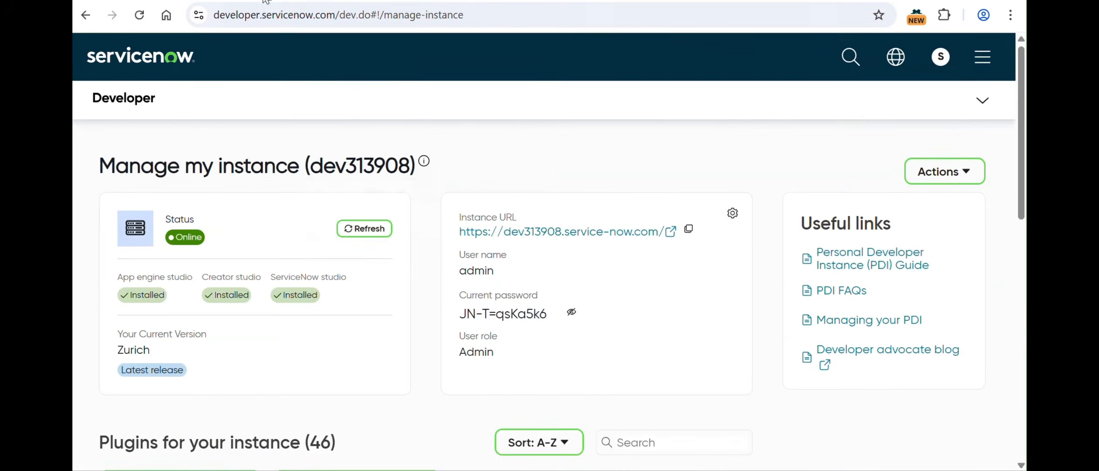
left_click(288, 1)
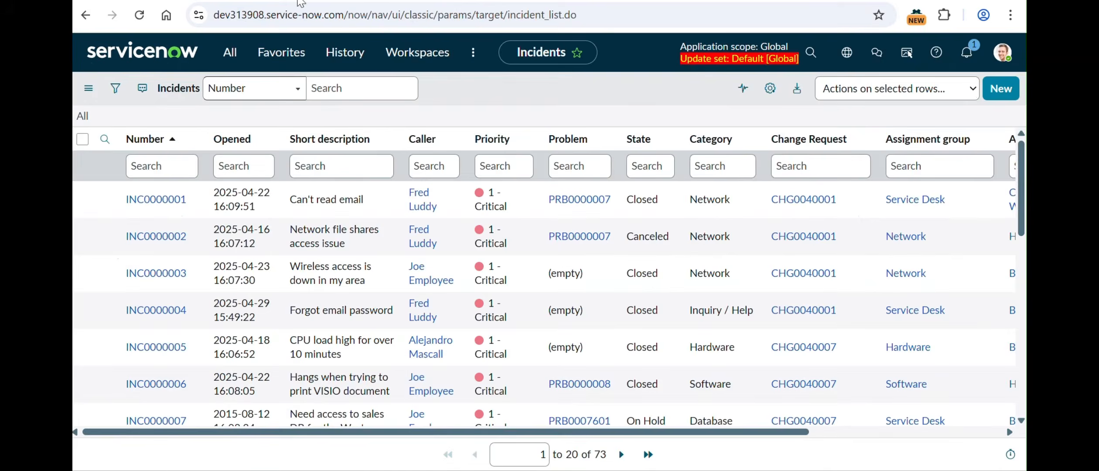
left_click(147, 65)
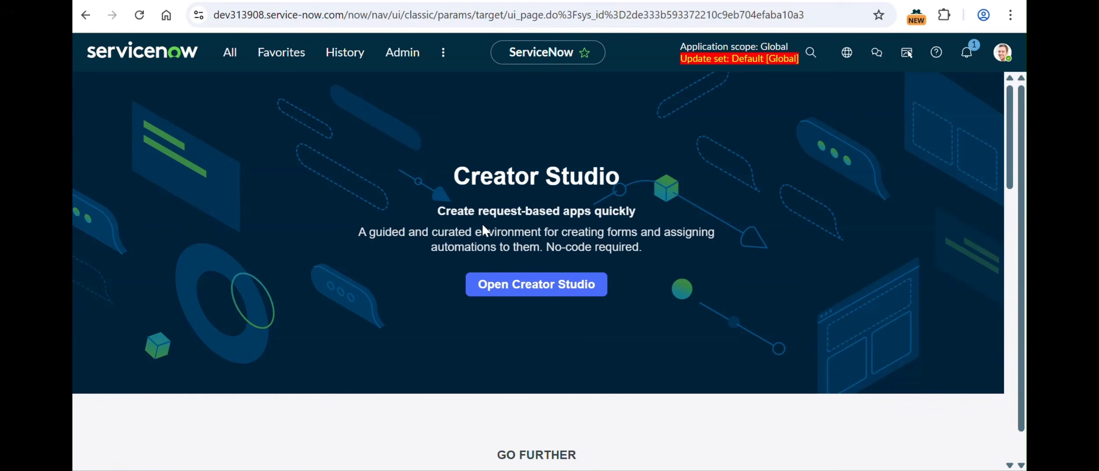
Step: Open the incident table's list view using incident.list in the application navigator
left_click(222, 54)
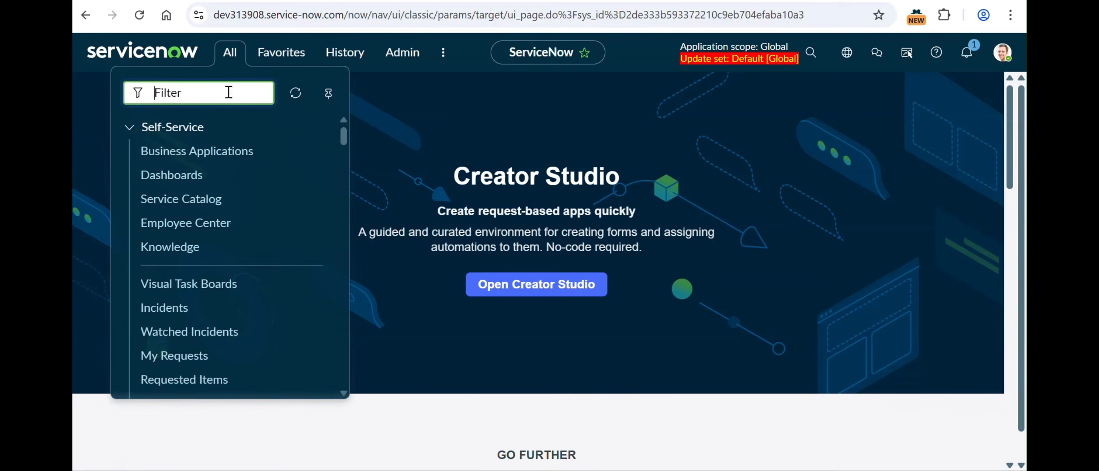
type("incident")
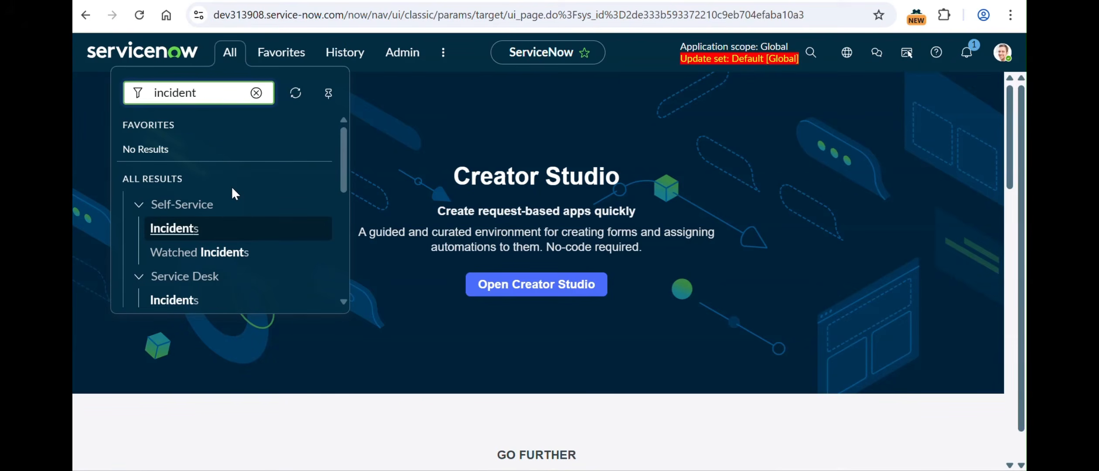
type(".list")
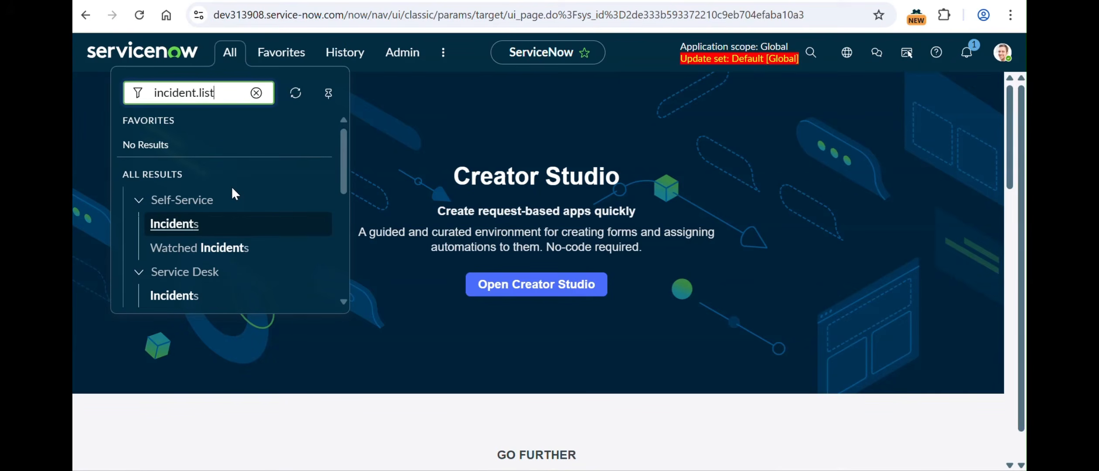
key("Return")
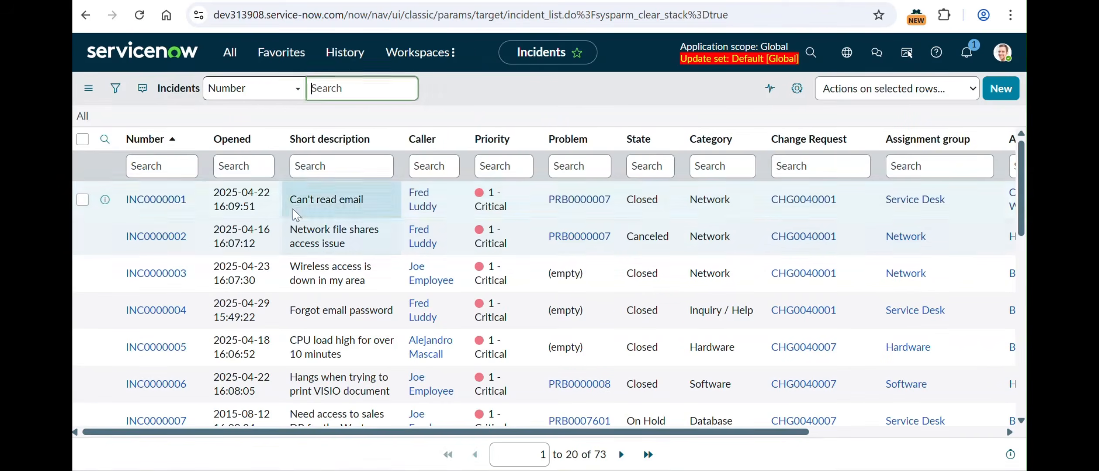
Step: Open incident INC0000001 and go to the dictionary configuration of its Channel field
left_click(167, 202)
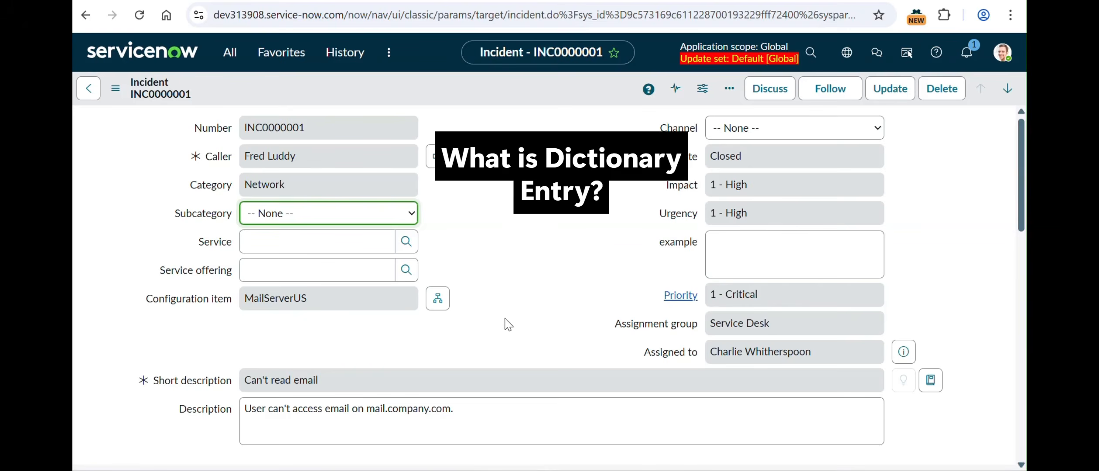
scroll(508, 305, "down", 1)
scroll(510, 302, "up", 1)
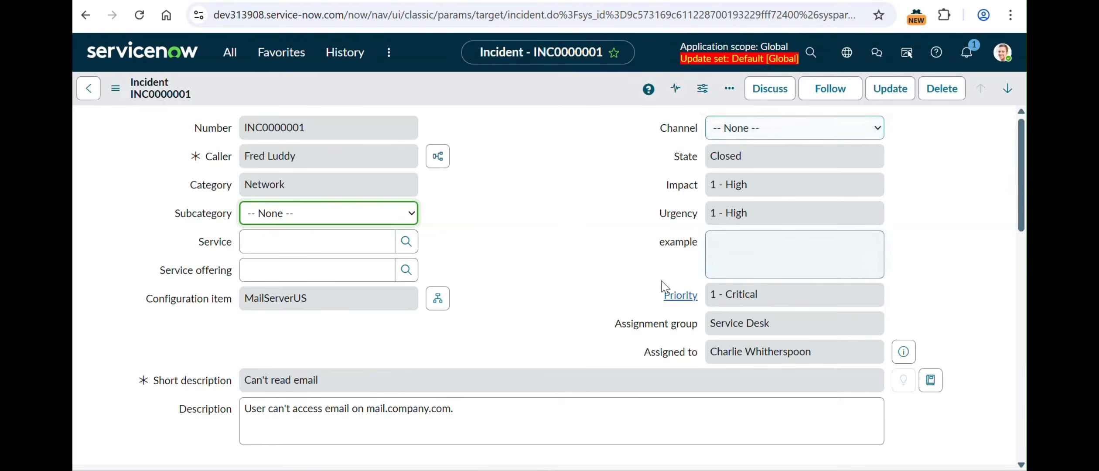
right_click(676, 132)
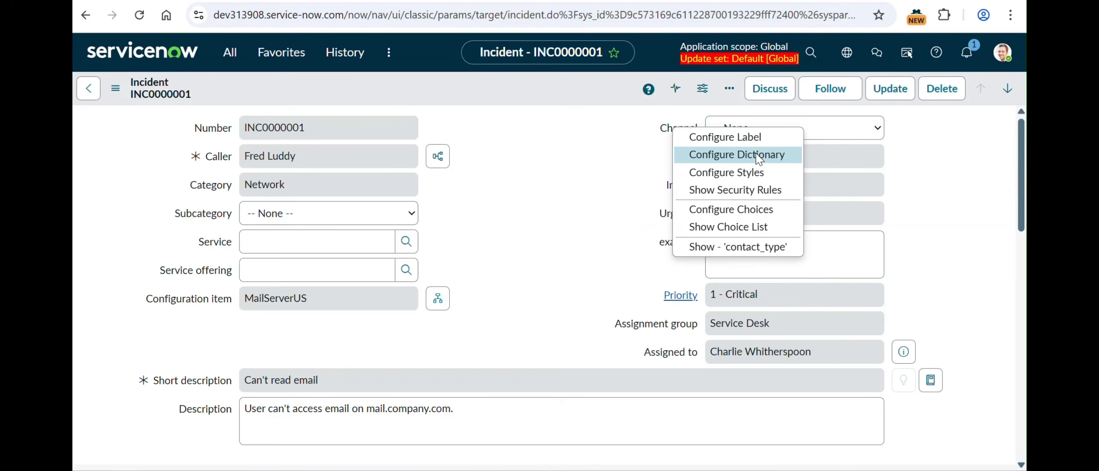
left_click(558, 175)
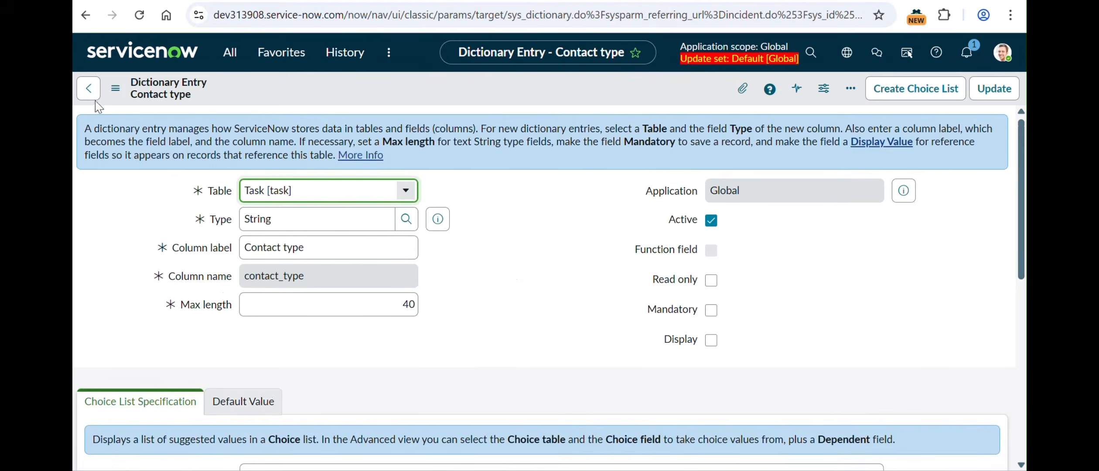
Step: Examine the type, column label, column name and max length in the Contact type dictionary entry
left_click(303, 227)
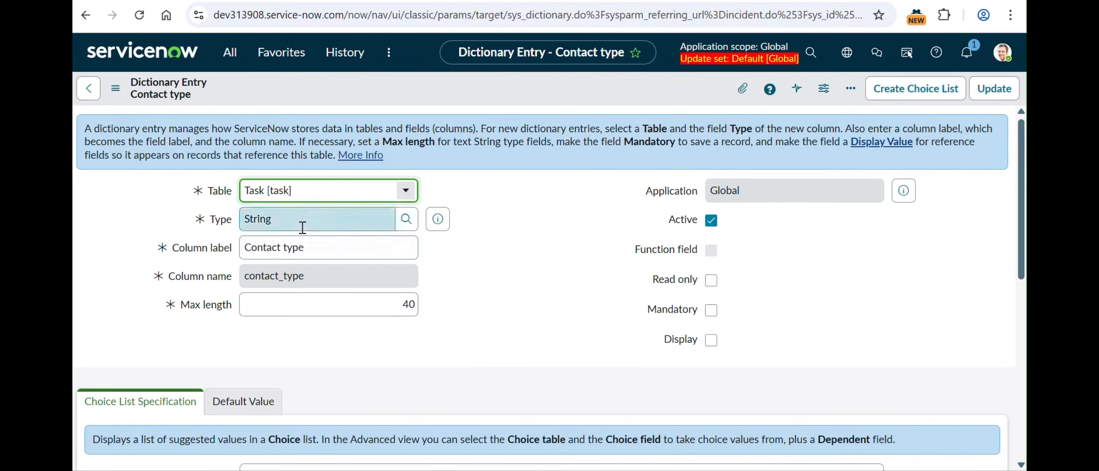
left_click(335, 244)
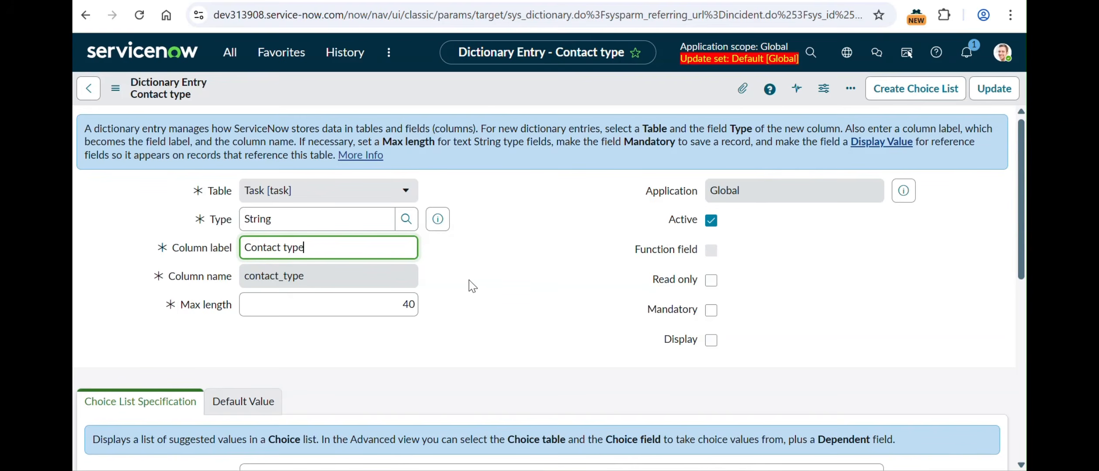
double_click(258, 278)
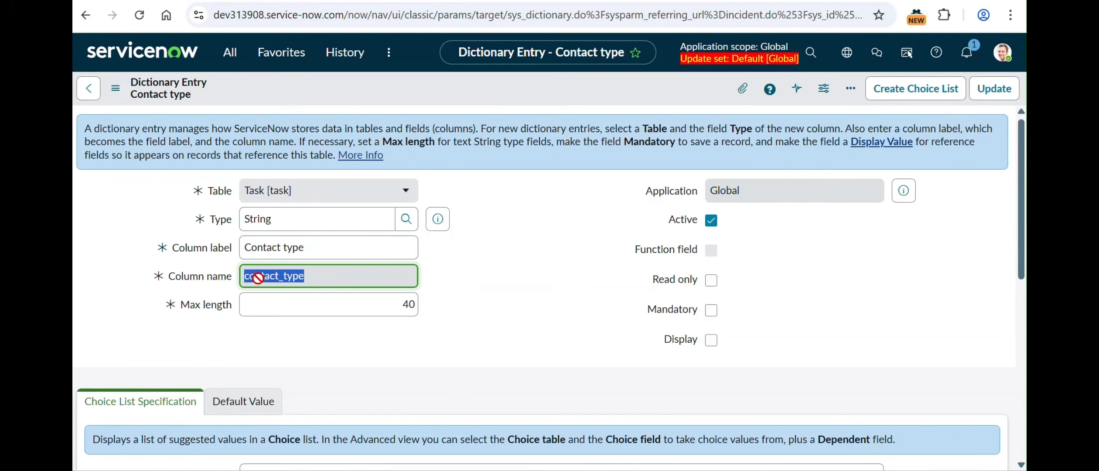
scroll(578, 345, "down", 1)
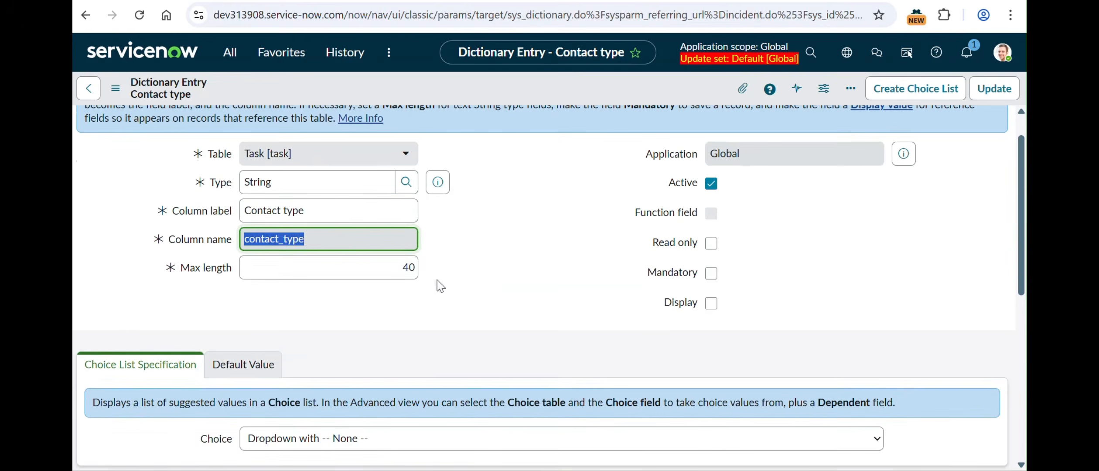
left_click(414, 268)
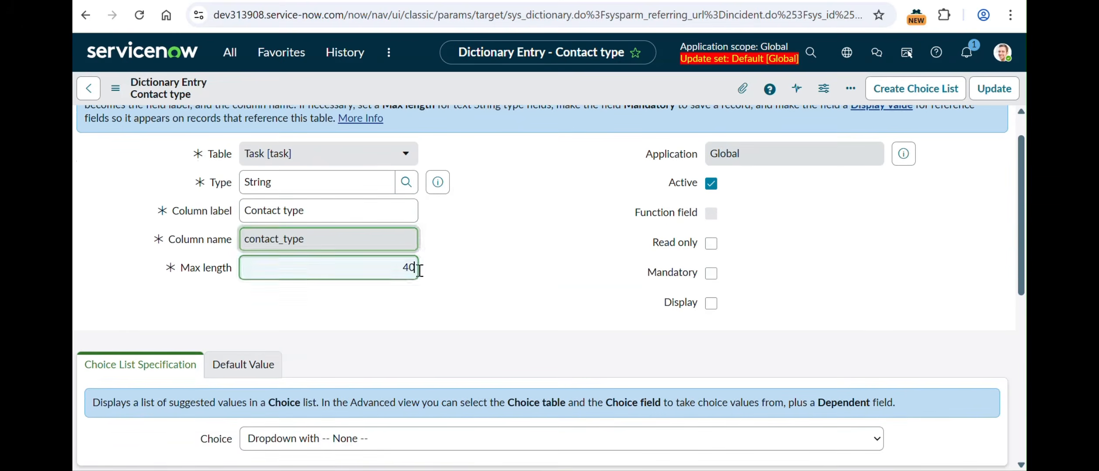
left_click(293, 183)
left_click(430, 281)
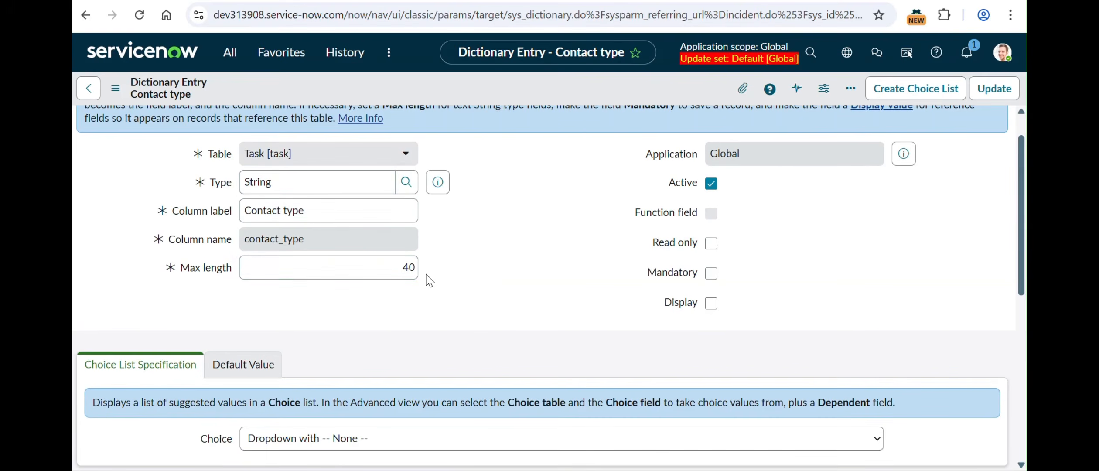
Step: Examine the dictionary entry's choice list specification, default value setting and related lists
scroll(465, 272, "down", 1)
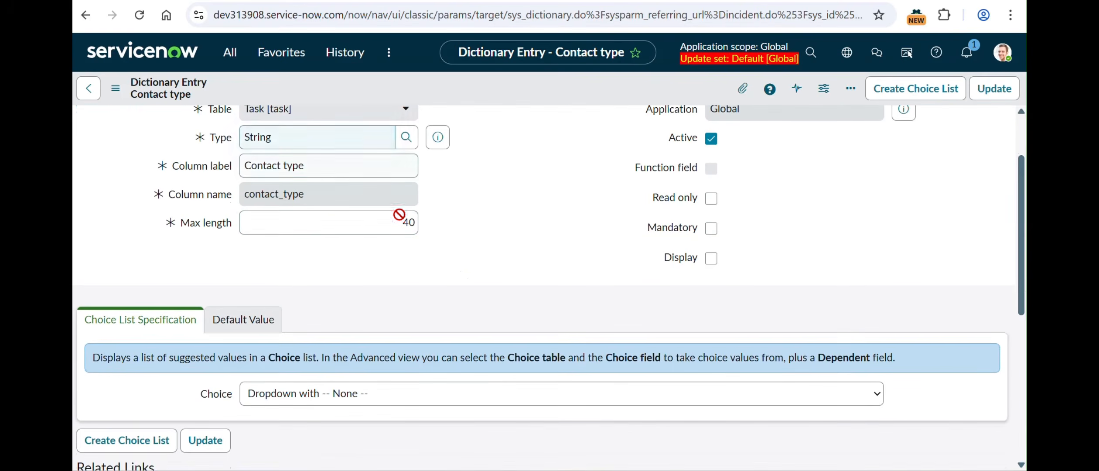
scroll(482, 245, "down", 3)
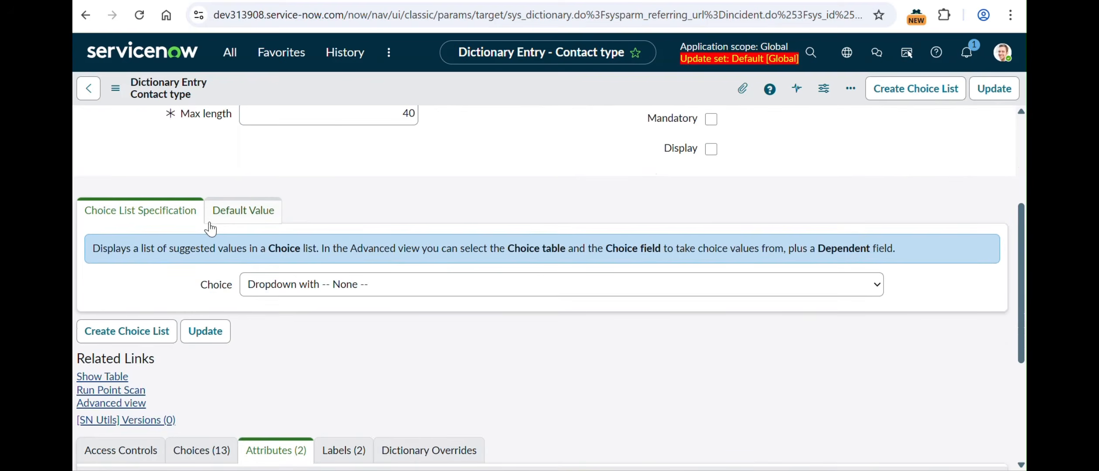
left_click(249, 217)
scroll(388, 236, "down", 3)
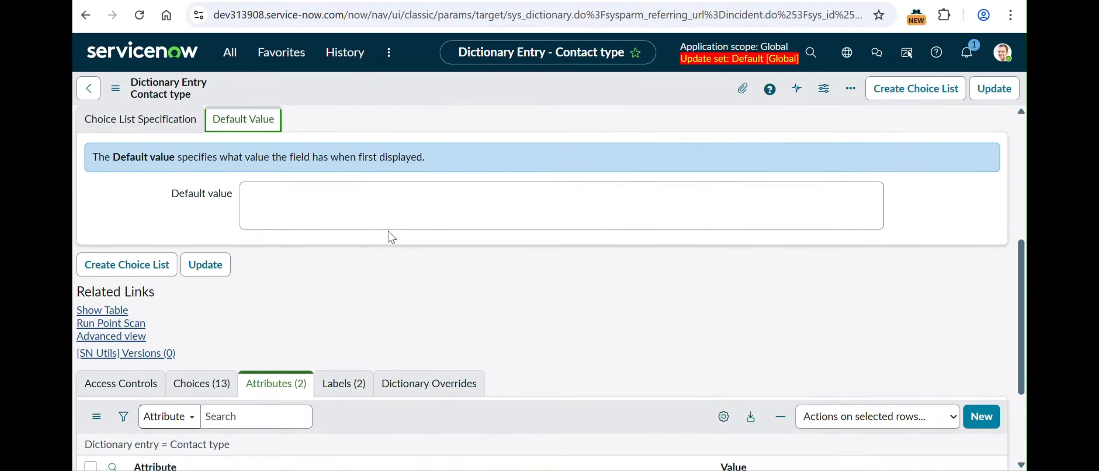
scroll(388, 236, "up", 8)
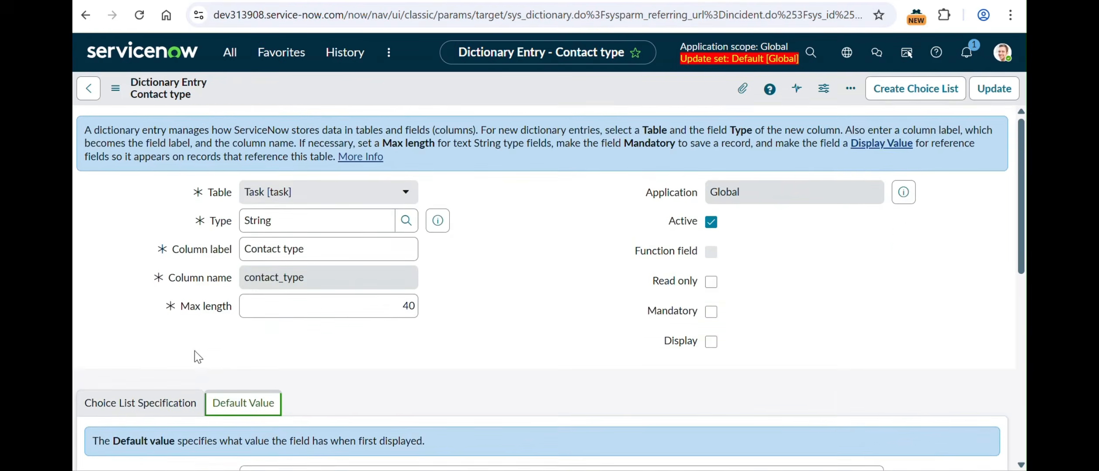
scroll(199, 356, "down", 4)
scroll(474, 201, "up", 5)
scroll(547, 405, "down", 2)
scroll(547, 404, "down", 8)
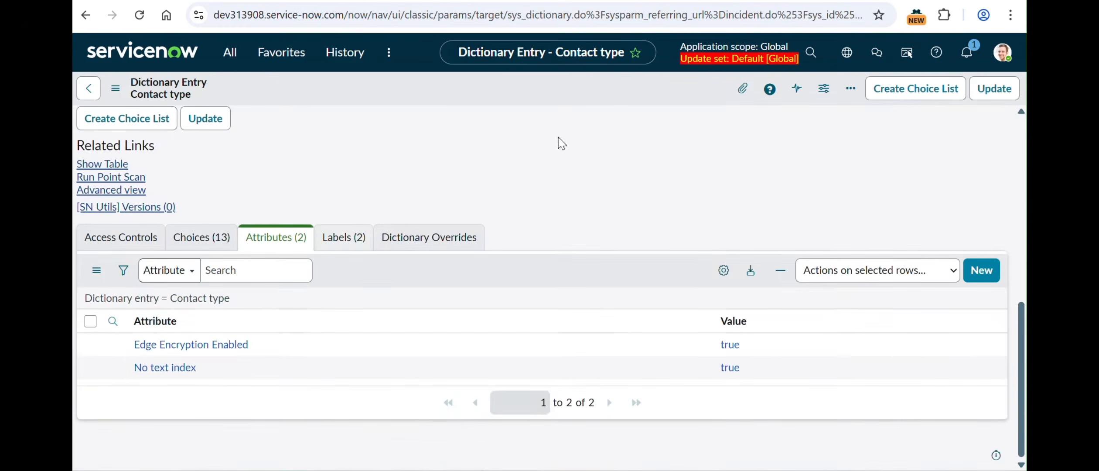
scroll(603, 239, "up", 6)
scroll(605, 236, "up", 4)
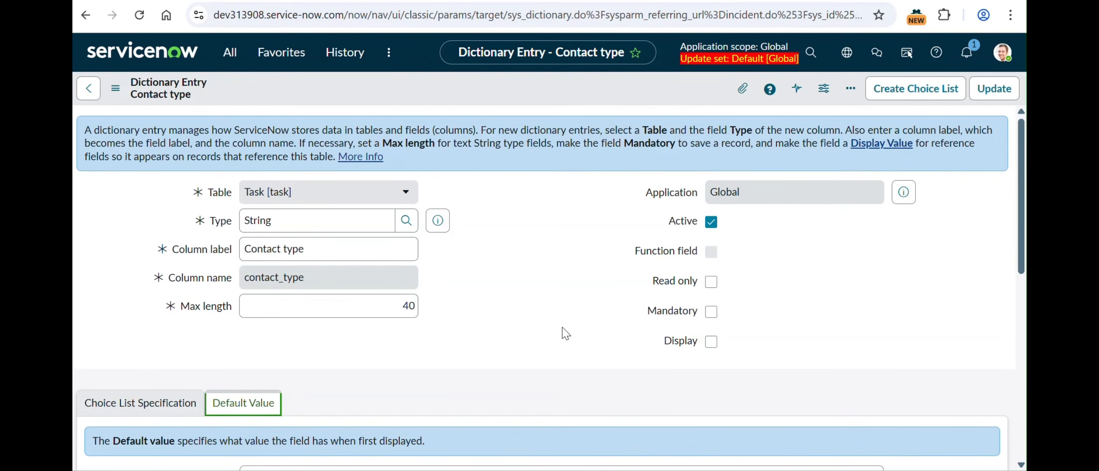
scroll(566, 334, "down", 10)
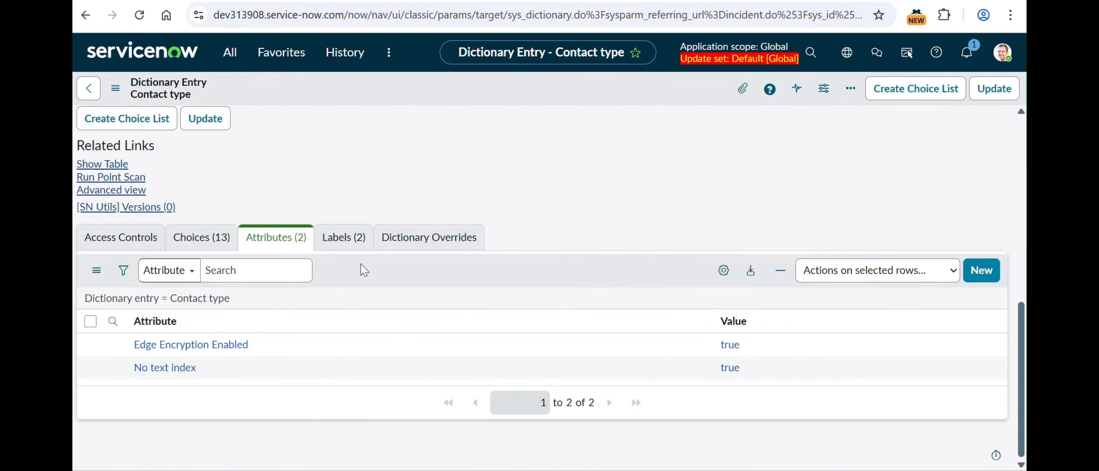
Step: Review the Access Controls, Choices and Attributes related lists of the Contact type dictionary entry
left_click(107, 239)
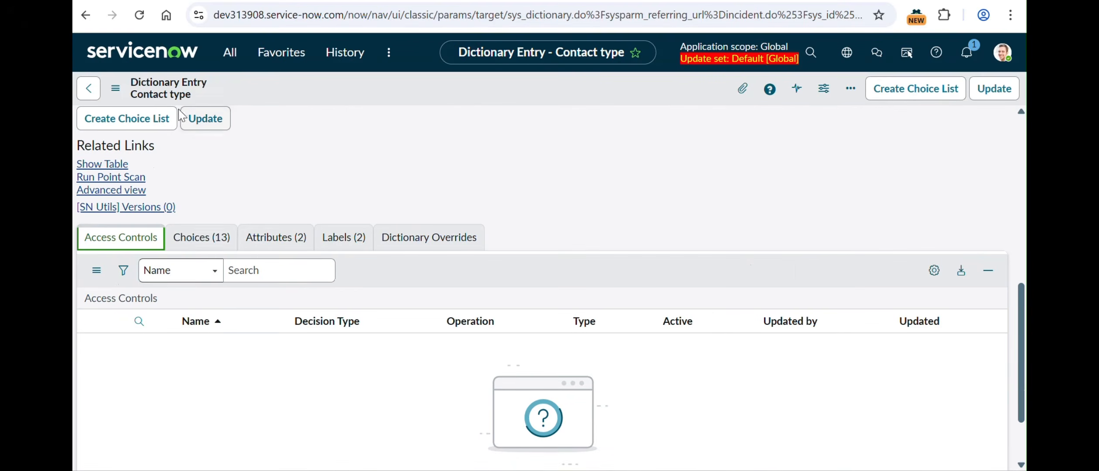
left_click(191, 242)
scroll(380, 162, "up", 10)
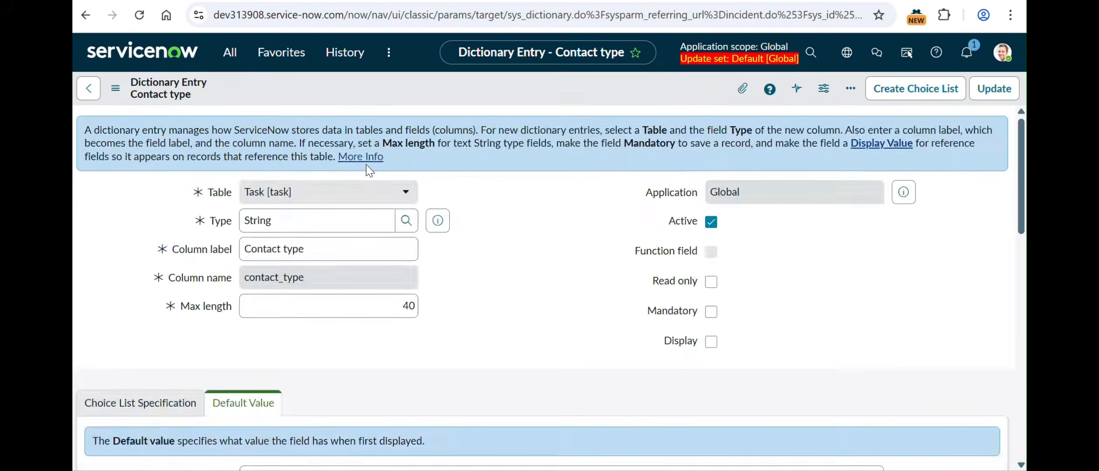
scroll(461, 284, "down", 7)
left_click(276, 362)
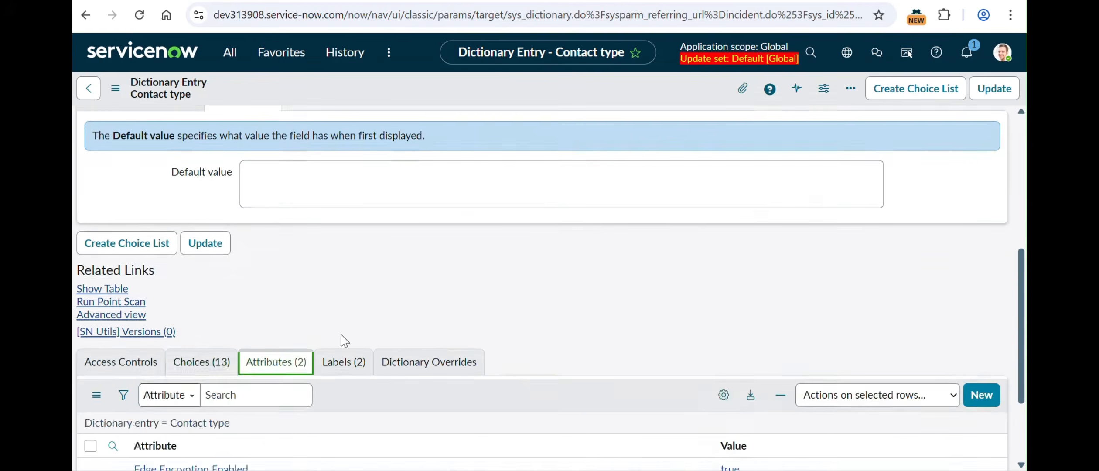
scroll(405, 297, "down", 3)
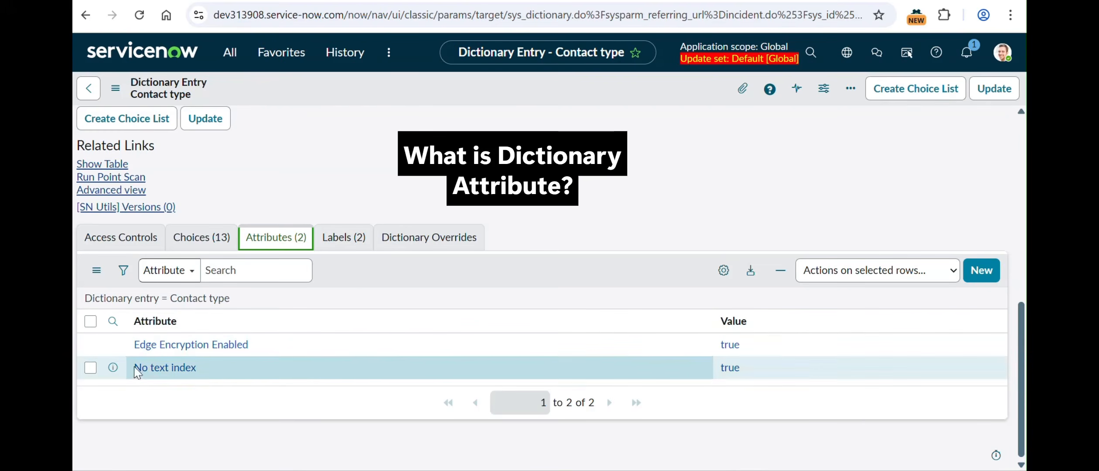
scroll(476, 212, "up", 5)
scroll(476, 212, "down", 5)
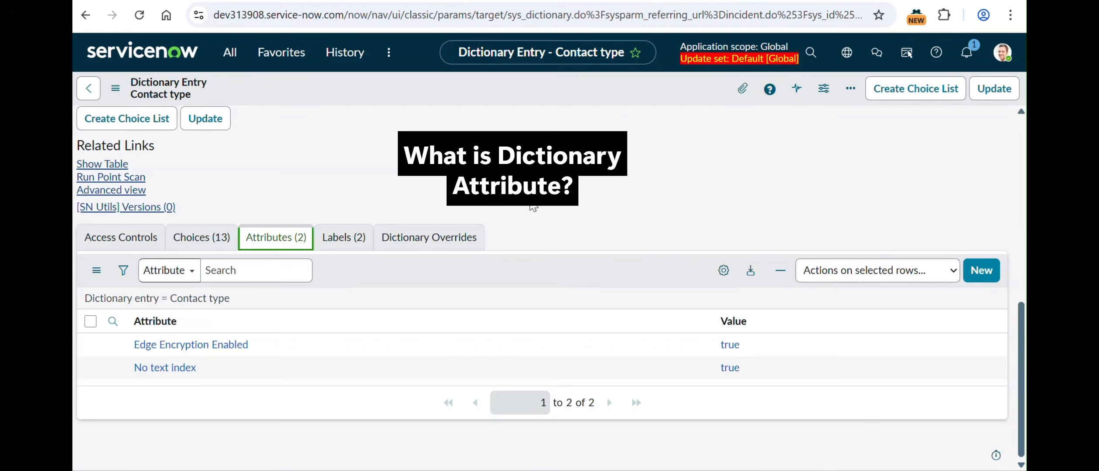
scroll(531, 205, "up", 1)
scroll(534, 208, "up", 1)
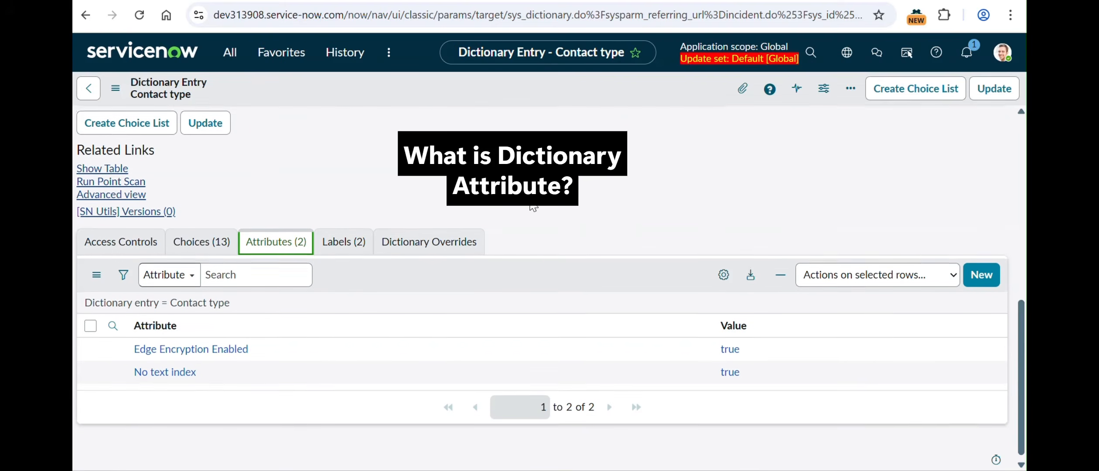
Step: Review the Contact type entry's attributes along with its type, column label, column name, max length and status options
scroll(534, 206, "up", 1)
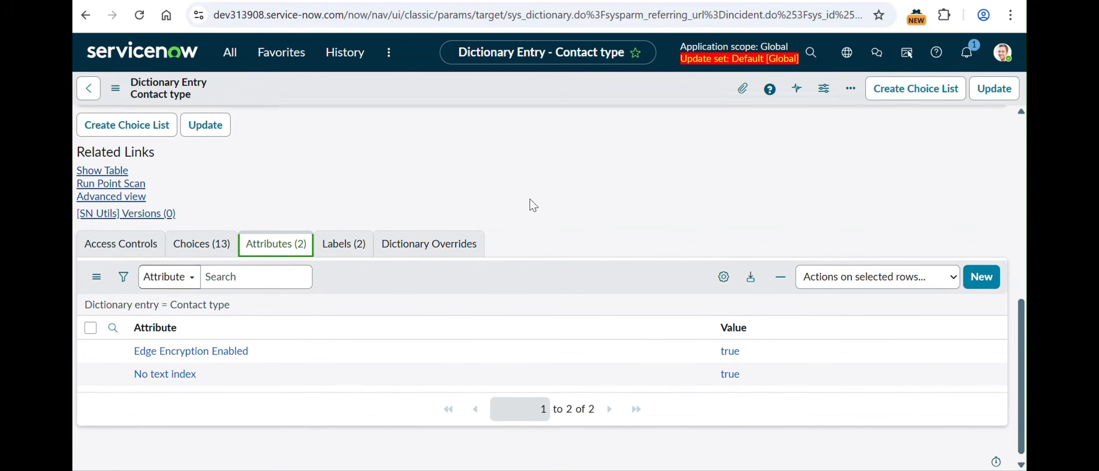
scroll(534, 206, "up", 2)
scroll(533, 206, "down", 2)
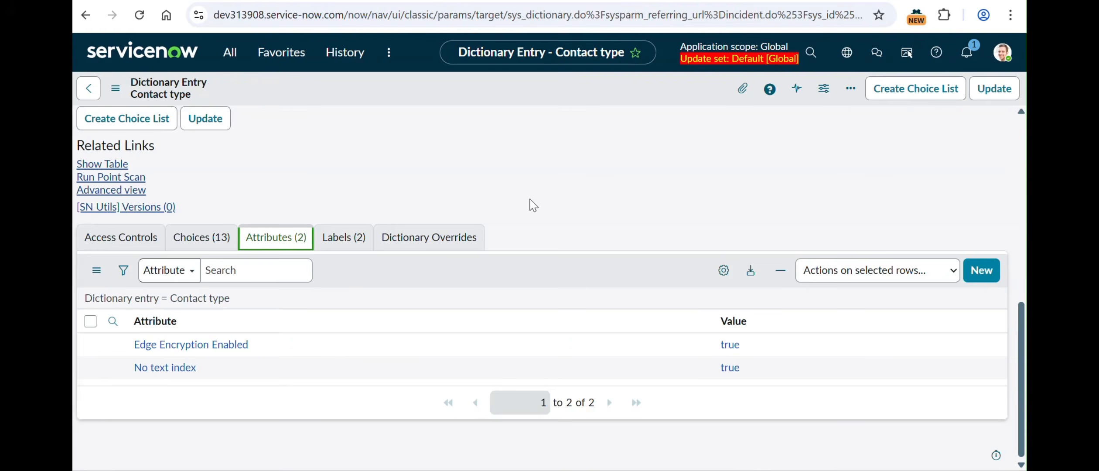
scroll(533, 205, "up", 10)
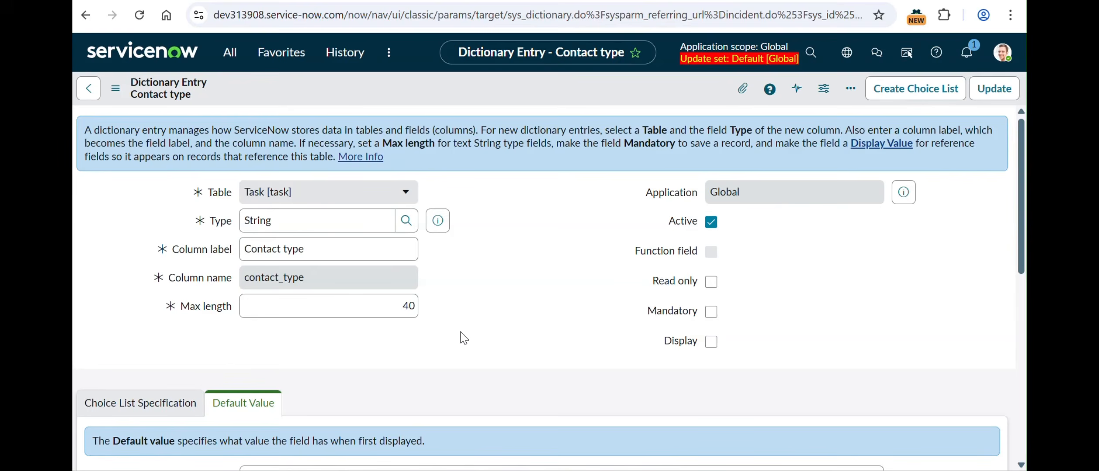
scroll(461, 337, "down", 1)
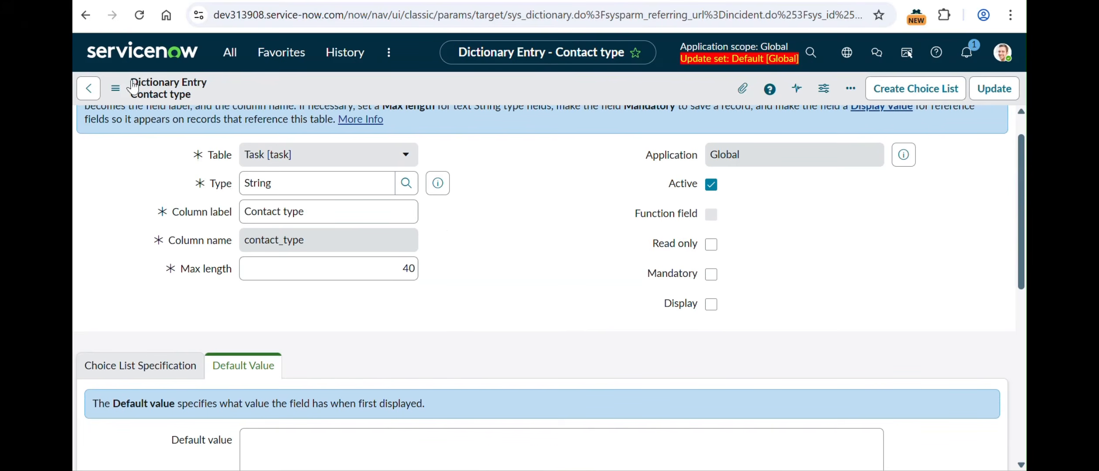
scroll(590, 258, "down", 1)
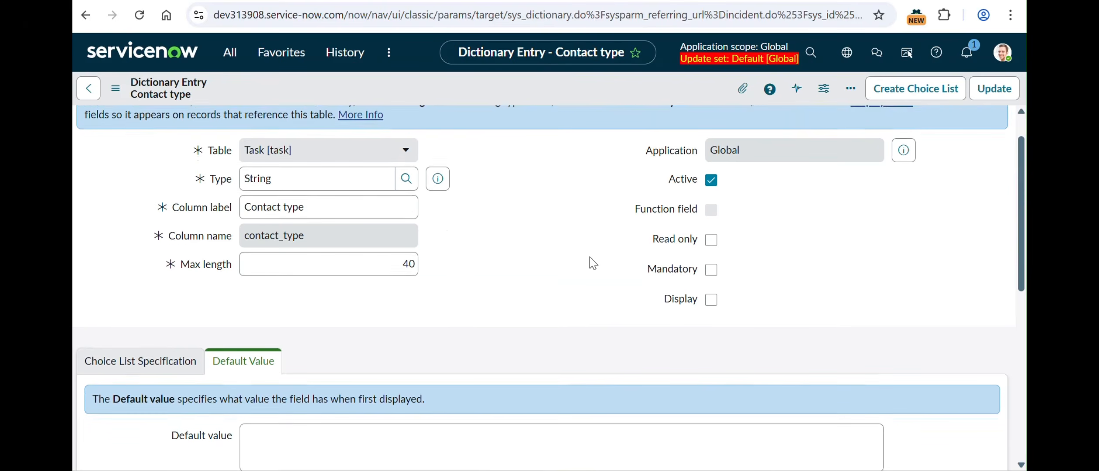
scroll(590, 257, "down", 2)
scroll(432, 246, "up", 2)
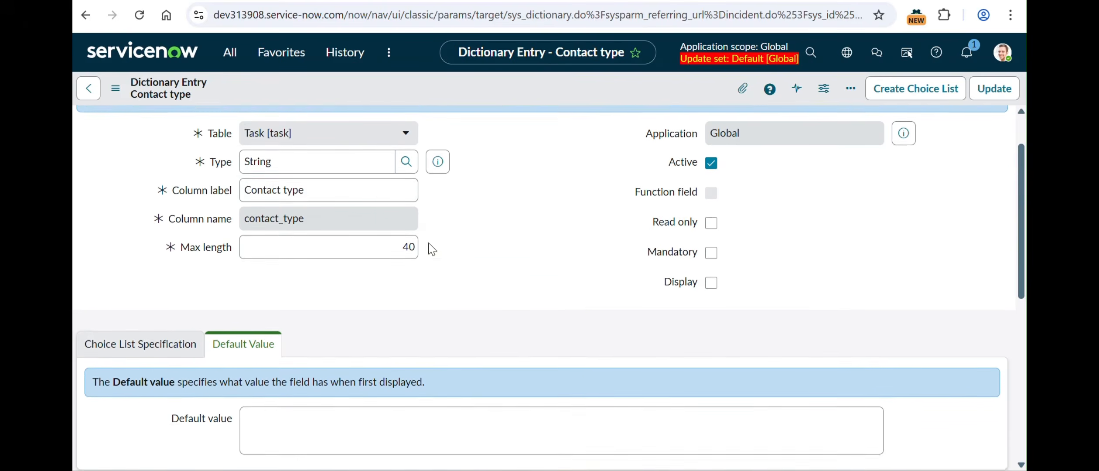
left_click(303, 168)
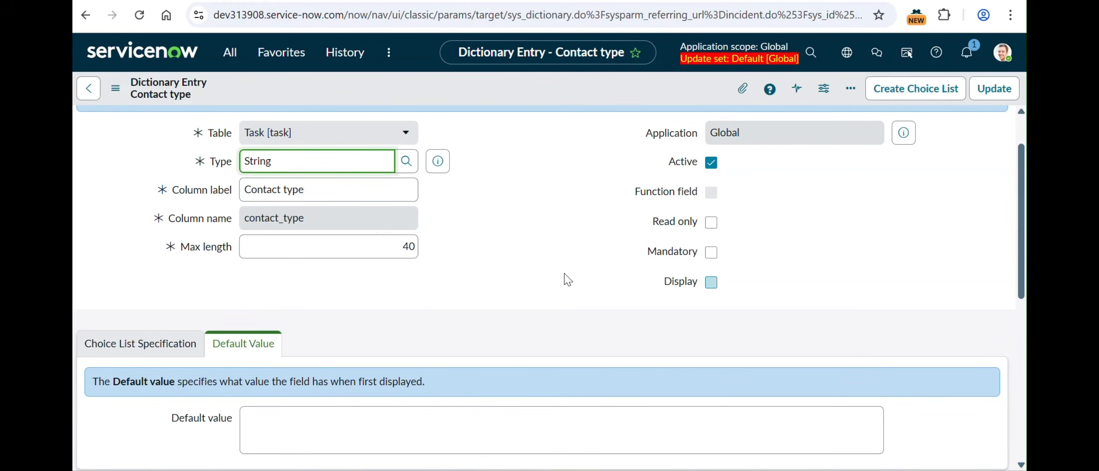
scroll(565, 279, "down", 1)
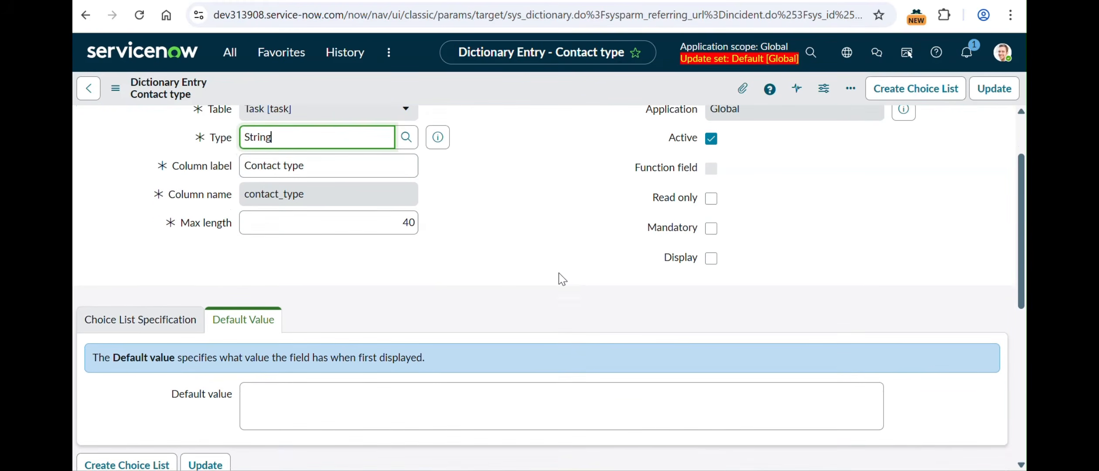
scroll(509, 277, "up", 1)
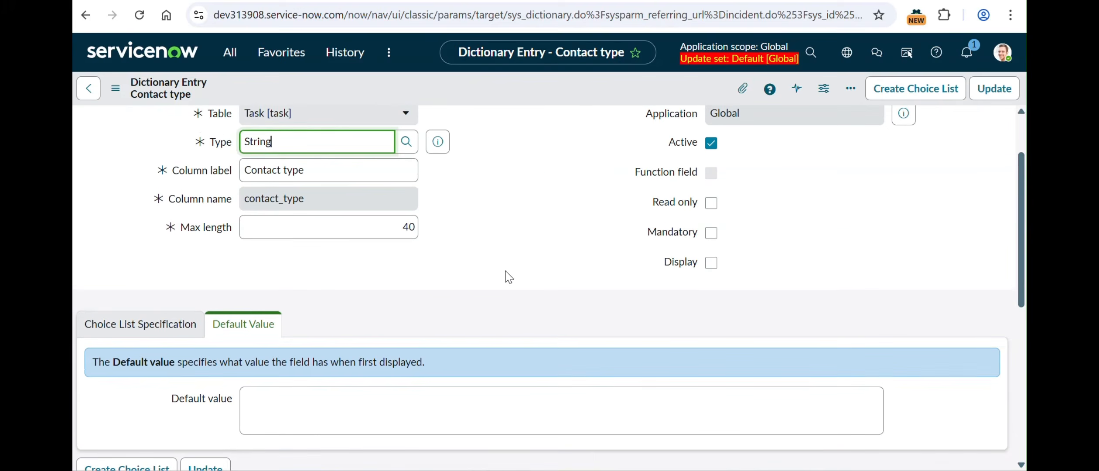
scroll(506, 276, "down", 3)
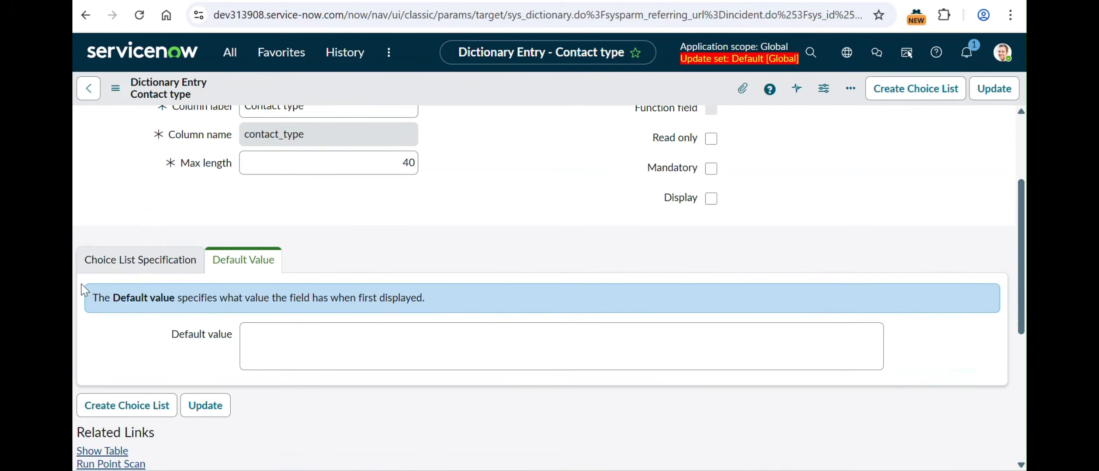
Step: Compare the default value and choice list specification of the Contact type entry, and review its attributes again
left_click(110, 262)
left_click(218, 262)
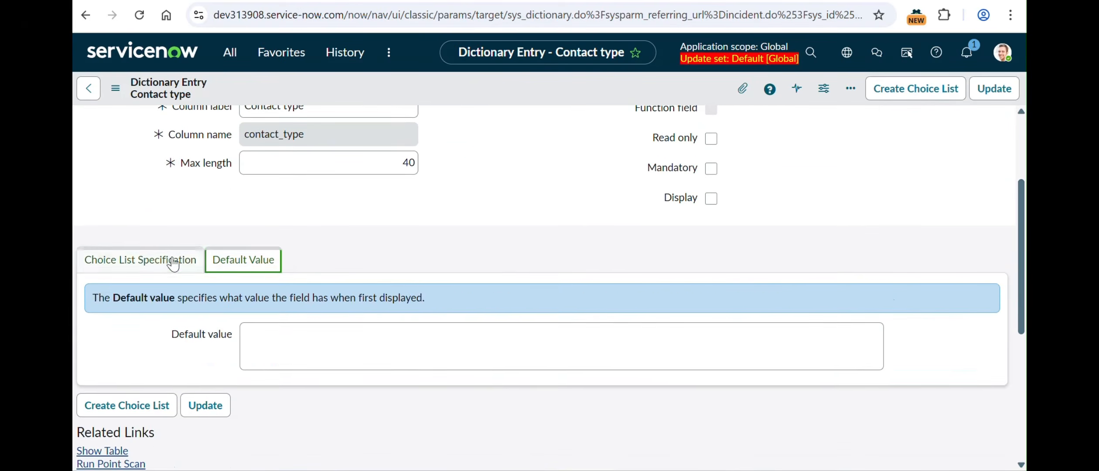
left_click(174, 261)
scroll(437, 199, "up", 2)
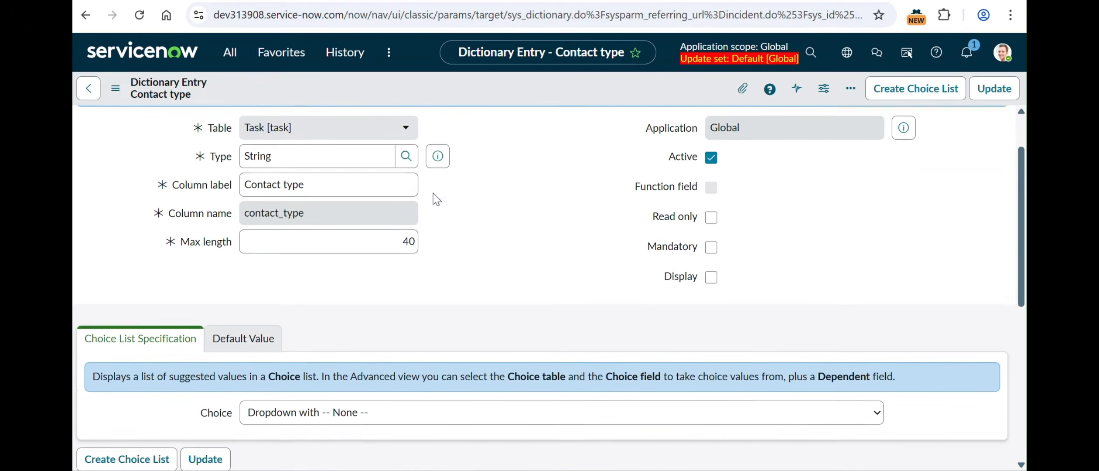
scroll(436, 199, "up", 1)
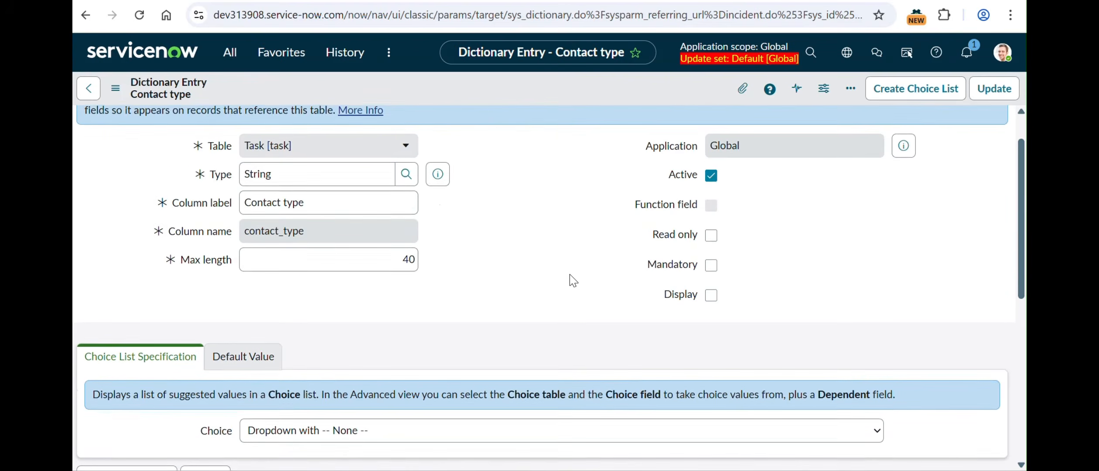
scroll(570, 274, "down", 8)
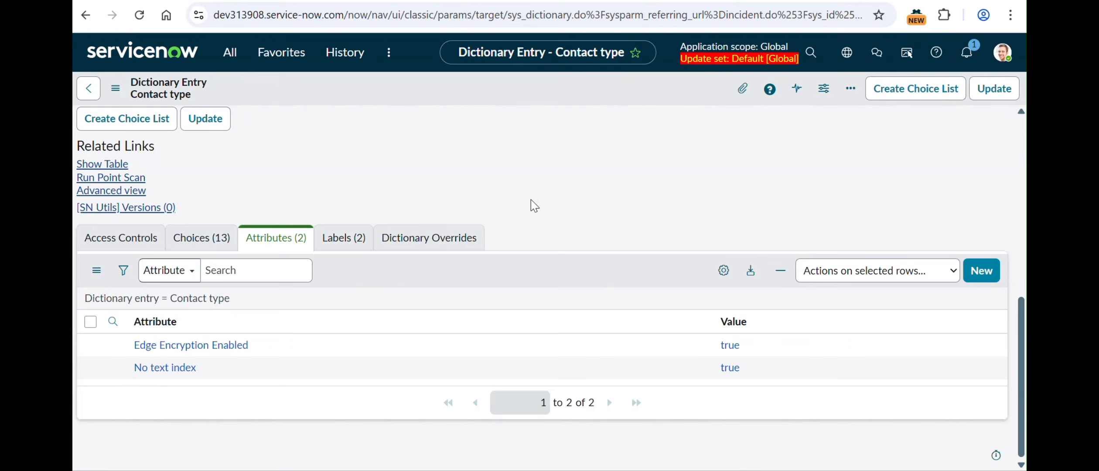
scroll(395, 177, "up", 3)
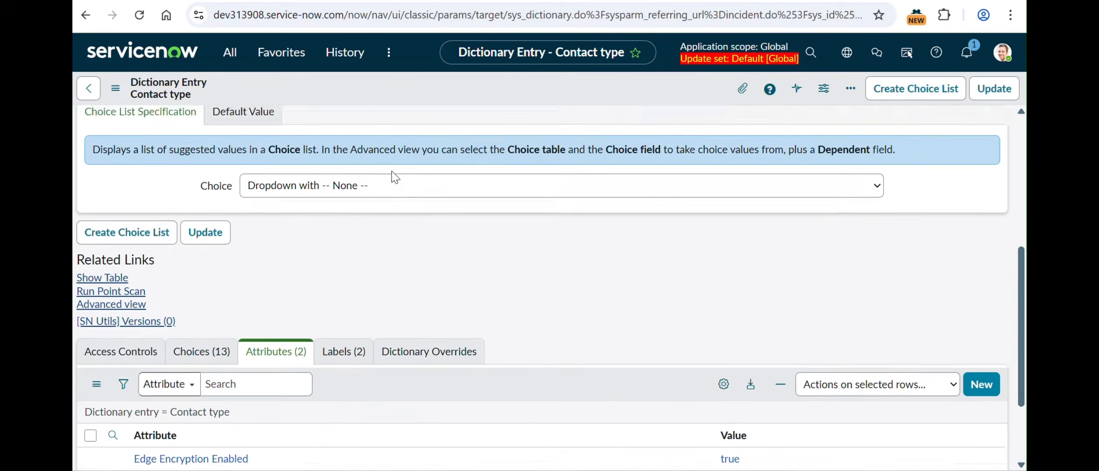
scroll(395, 177, "up", 7)
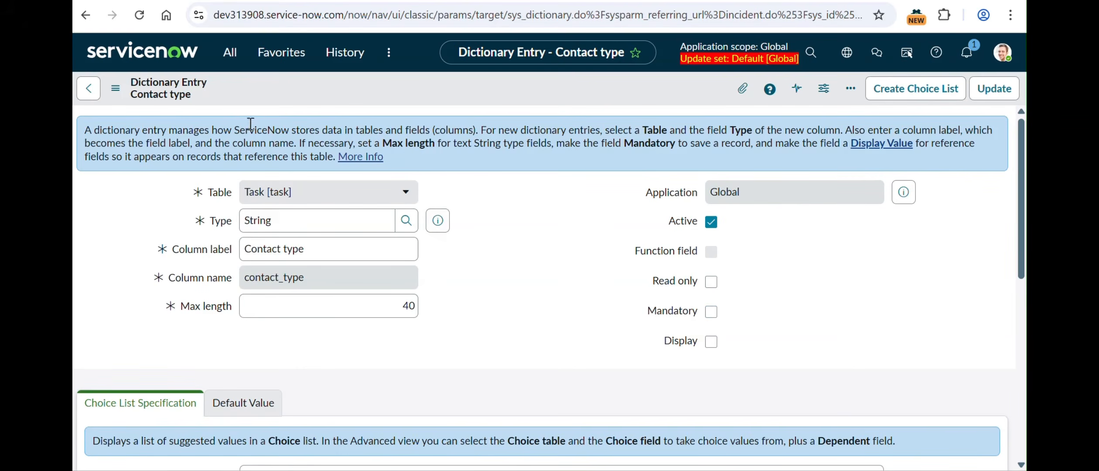
Step: Return to incident INC0000001 and unlock the Watch list field in its notes section
left_click(86, 15)
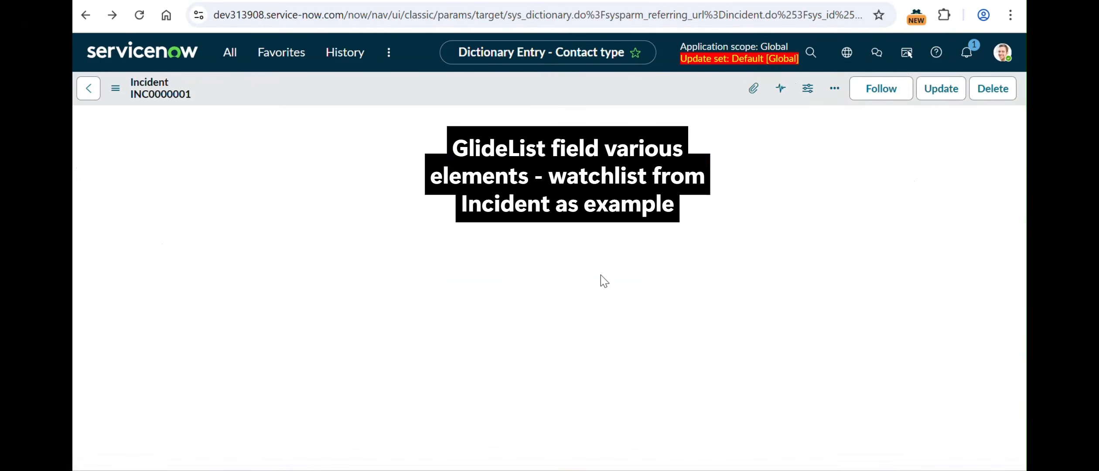
scroll(540, 298, "down", 5)
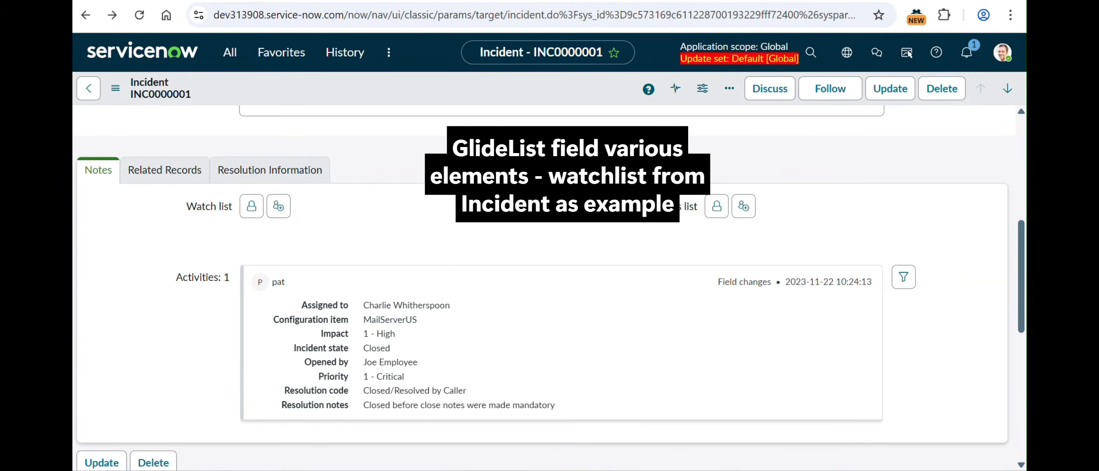
left_click(252, 207)
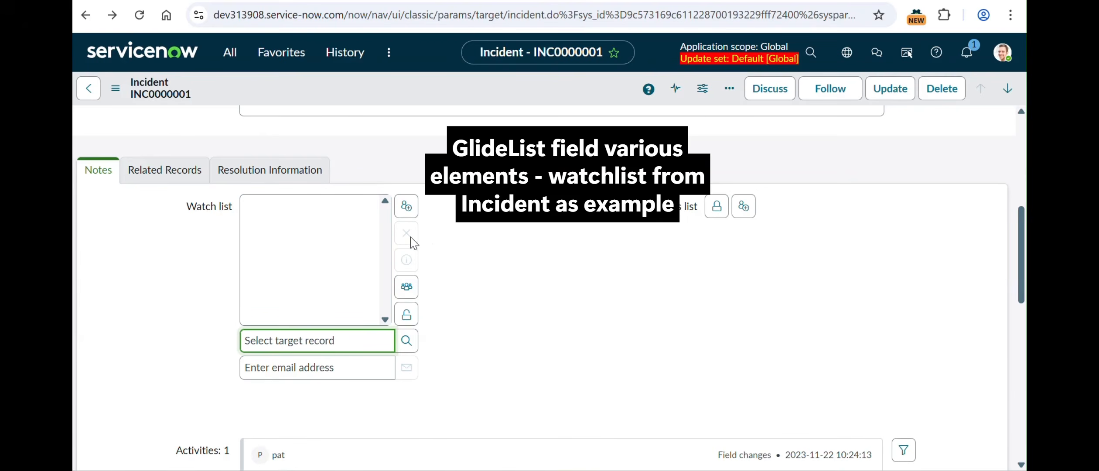
left_click(280, 209)
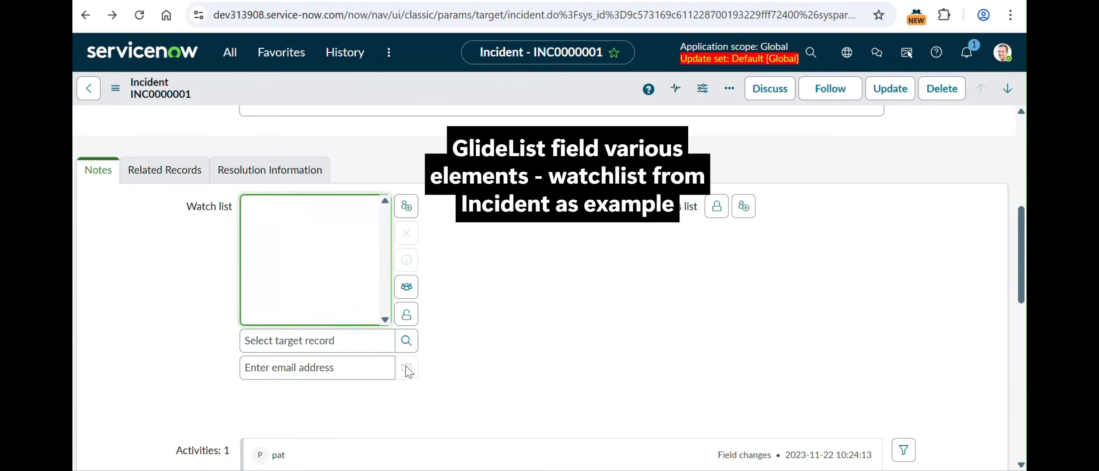
Step: Add the first user from the user lookup to the Watch list and select that entry to examine the field's controls
left_click(407, 341)
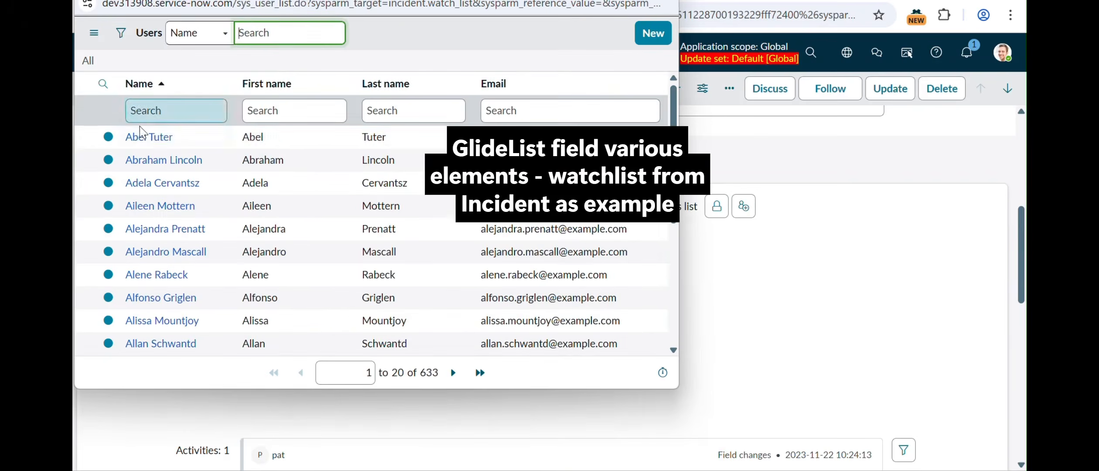
left_click(151, 138)
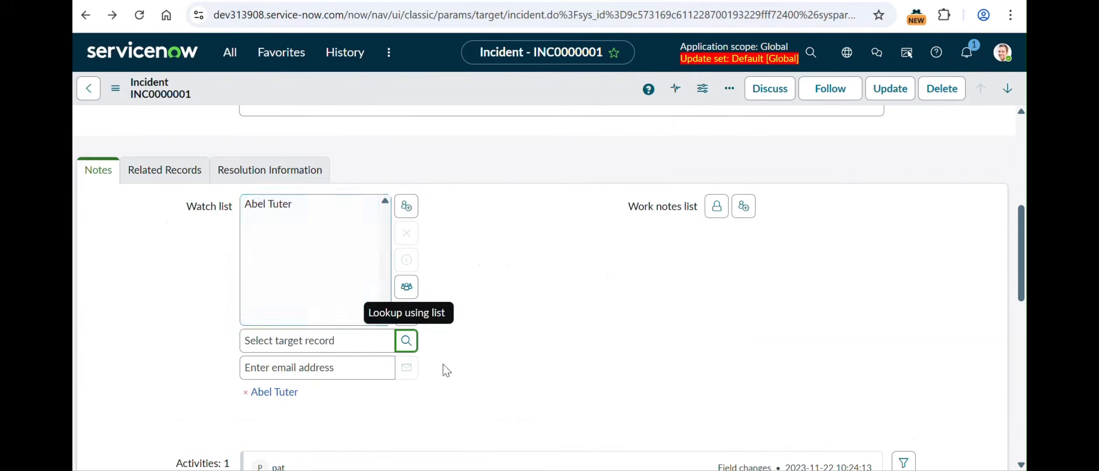
left_click(290, 209)
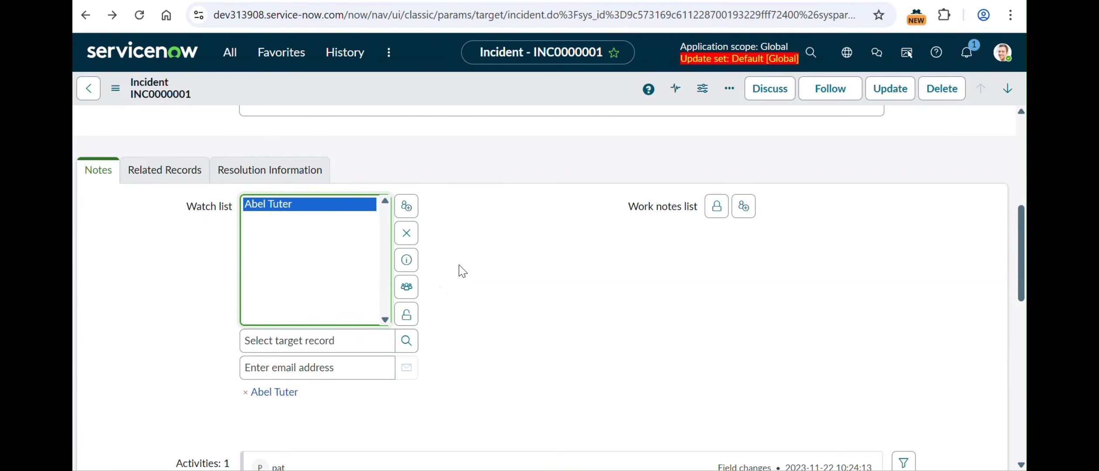
left_click(455, 240)
right_click(215, 210)
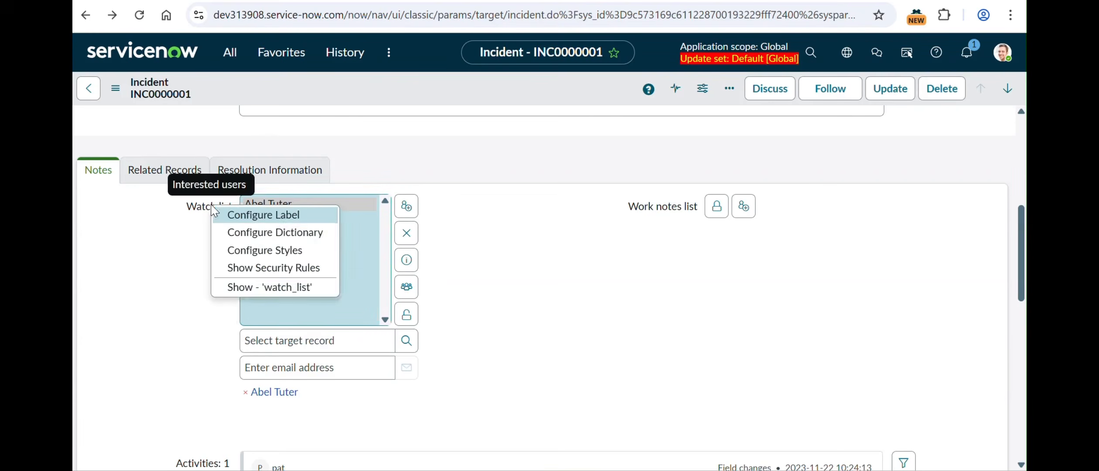
left_click(521, 242)
left_click(296, 204)
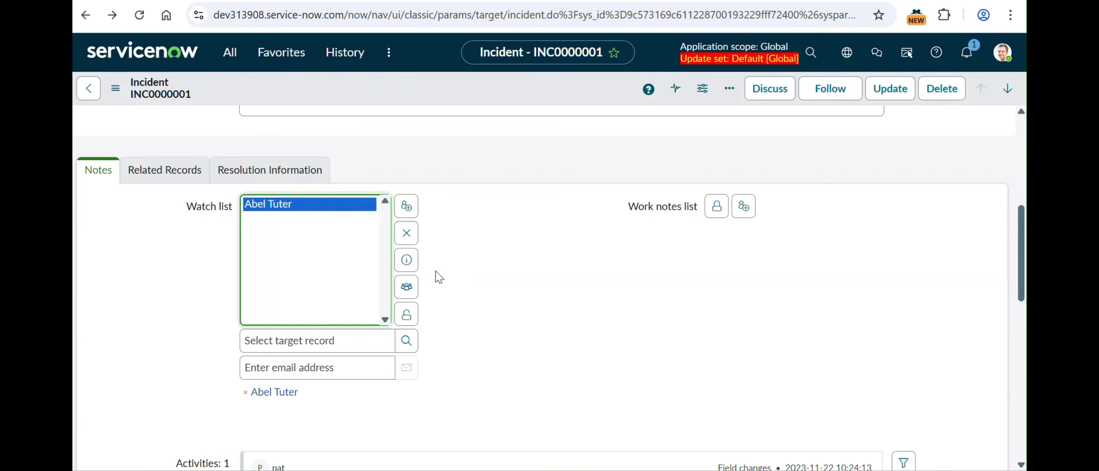
Step: Go to the dictionary configuration of the Watch list field, discarding the incident's unsaved changes
right_click(197, 214)
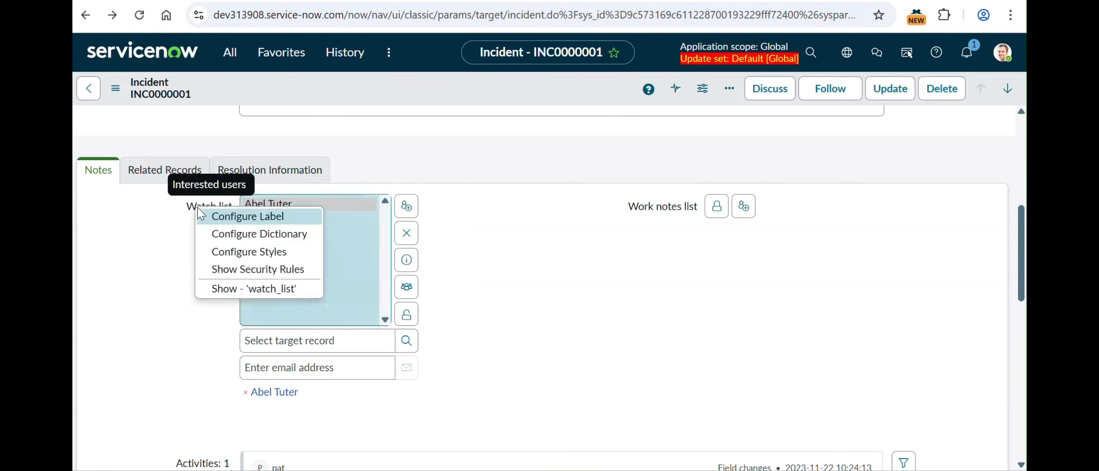
left_click(258, 234)
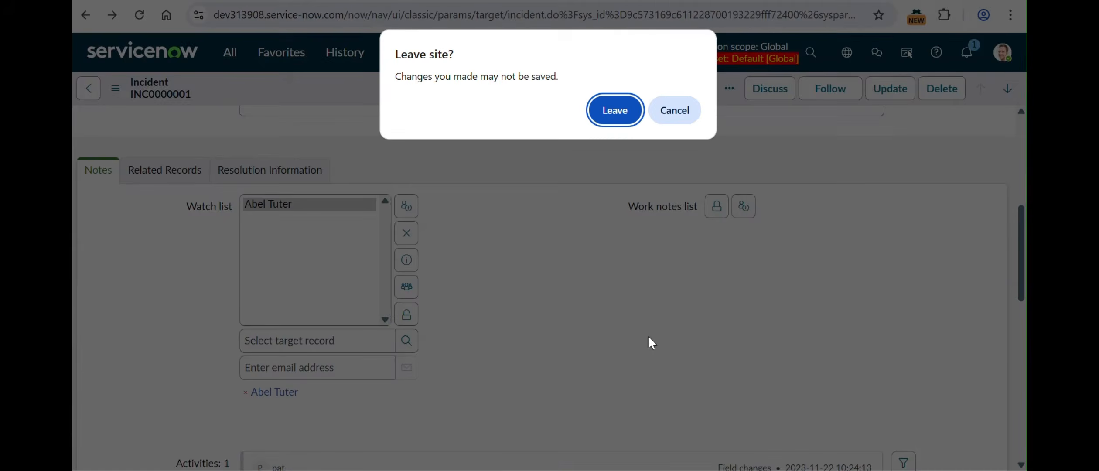
left_click(613, 114)
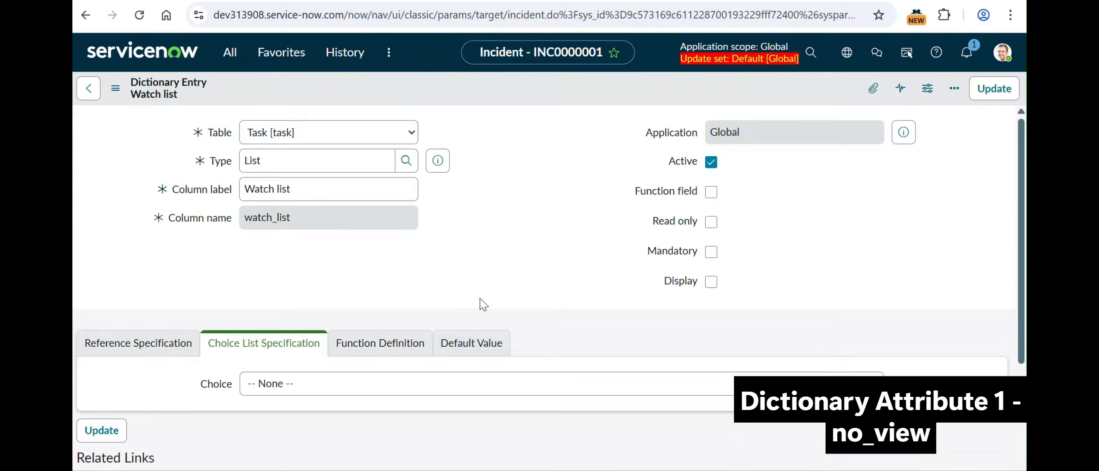
Step: Start a new attribute record for the Watch list dictionary entry and open the lookup of available attributes
scroll(483, 304, "down", 3)
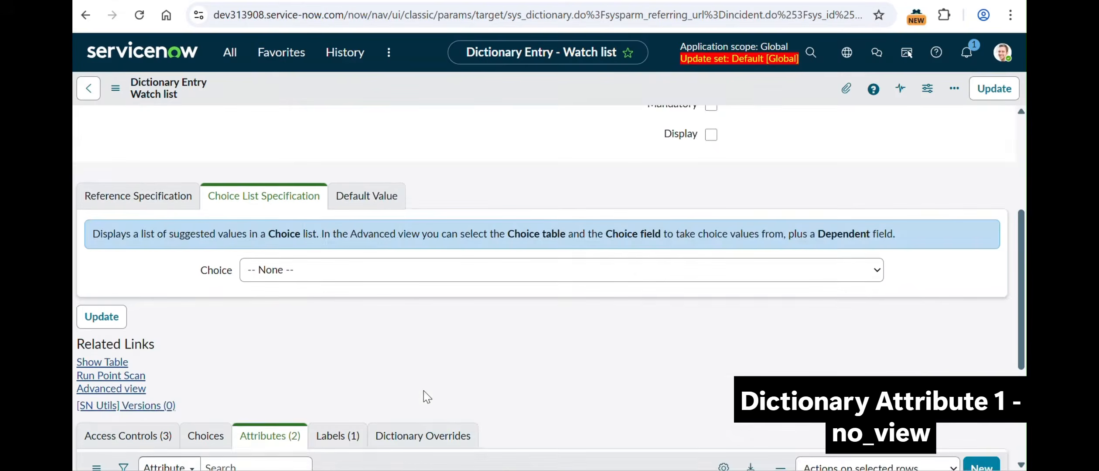
scroll(424, 391, "down", 3)
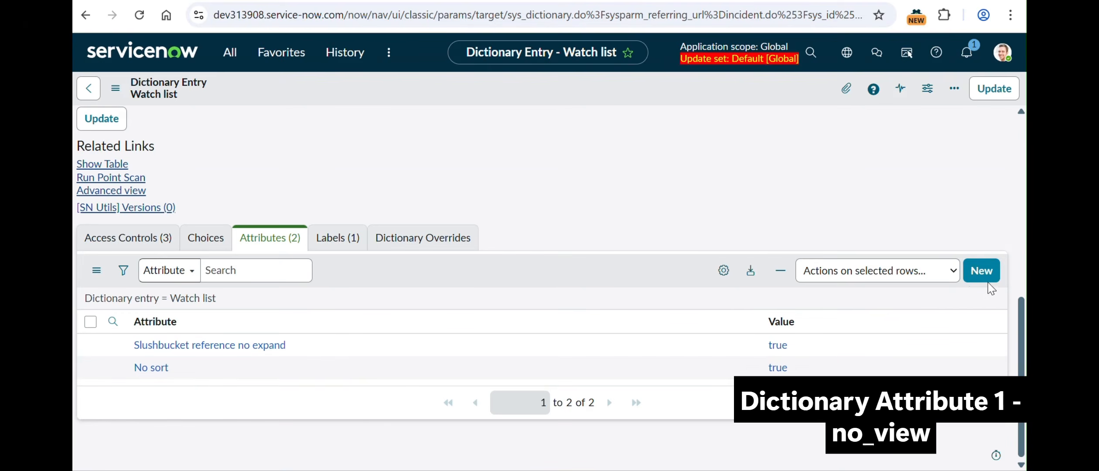
left_click(982, 270)
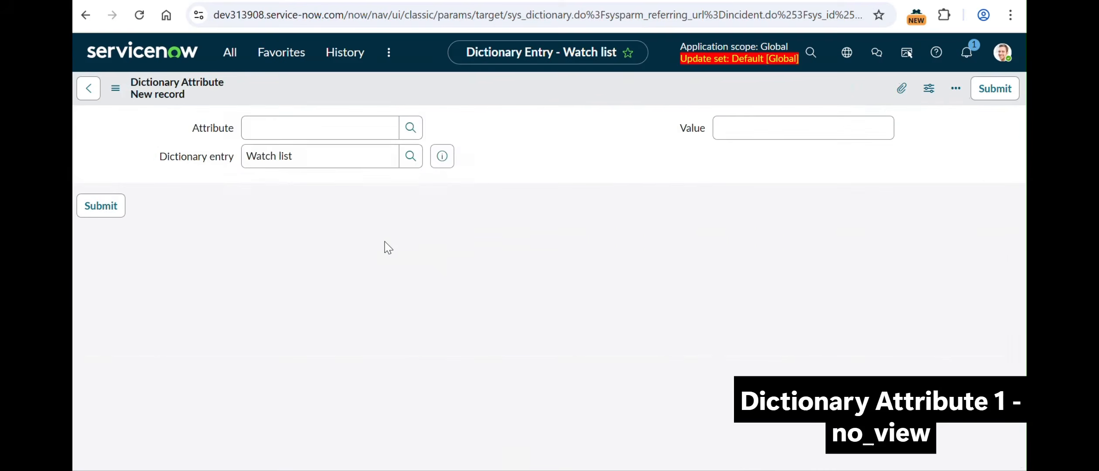
left_click(341, 124)
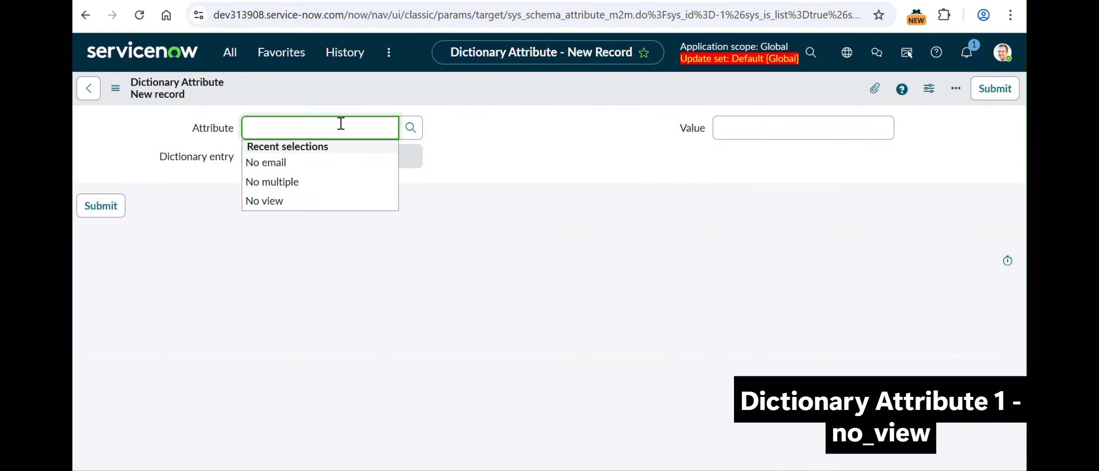
left_click(415, 135)
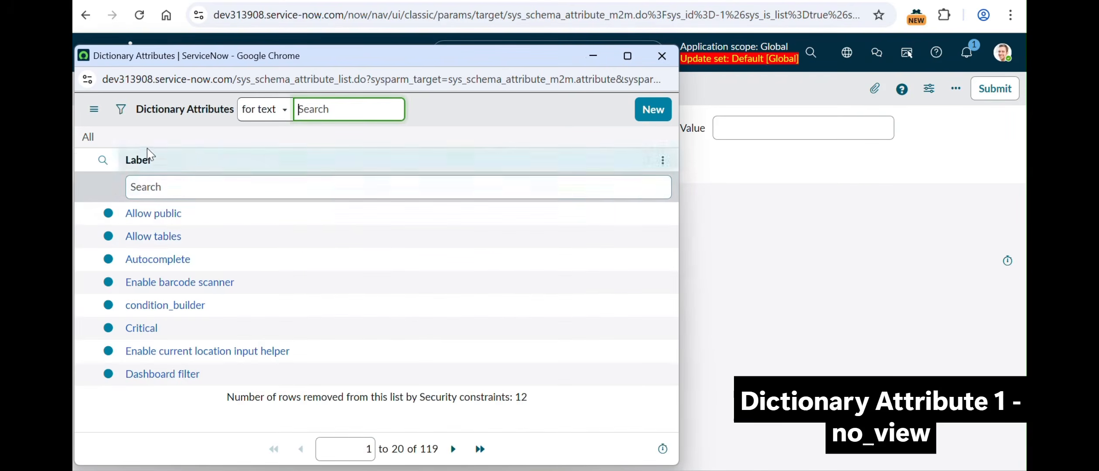
Step: Filter the dictionary attributes by Name is no_view and choose the No view attribute for the new record
left_click(120, 114)
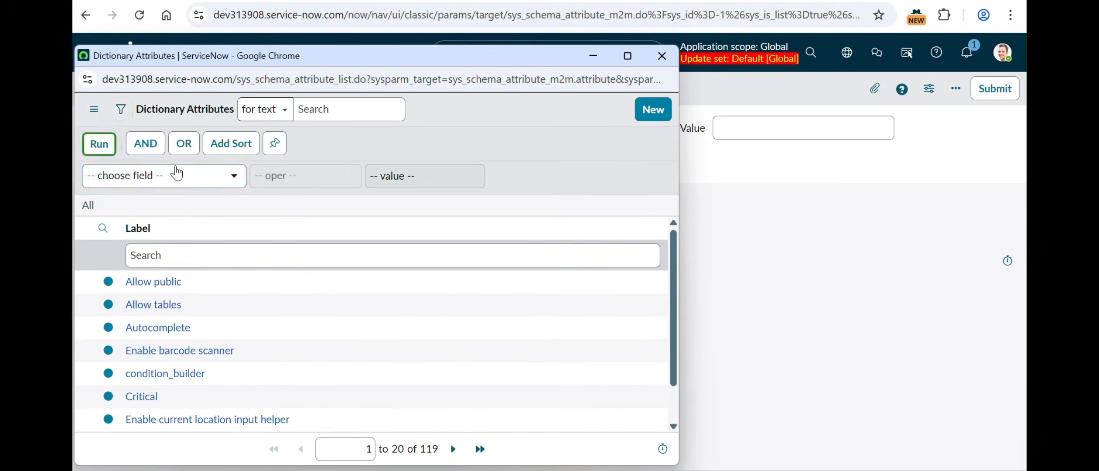
left_click(166, 177)
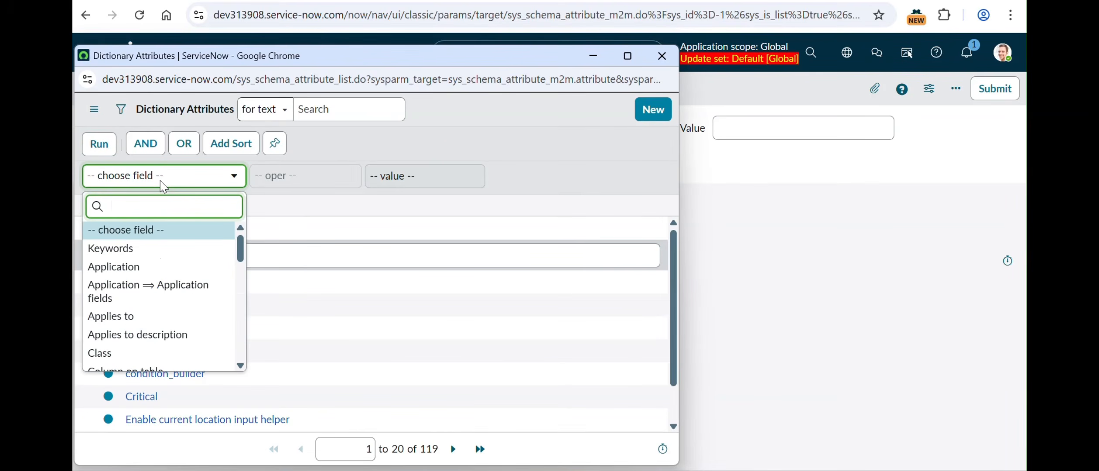
type("name")
left_click(107, 245)
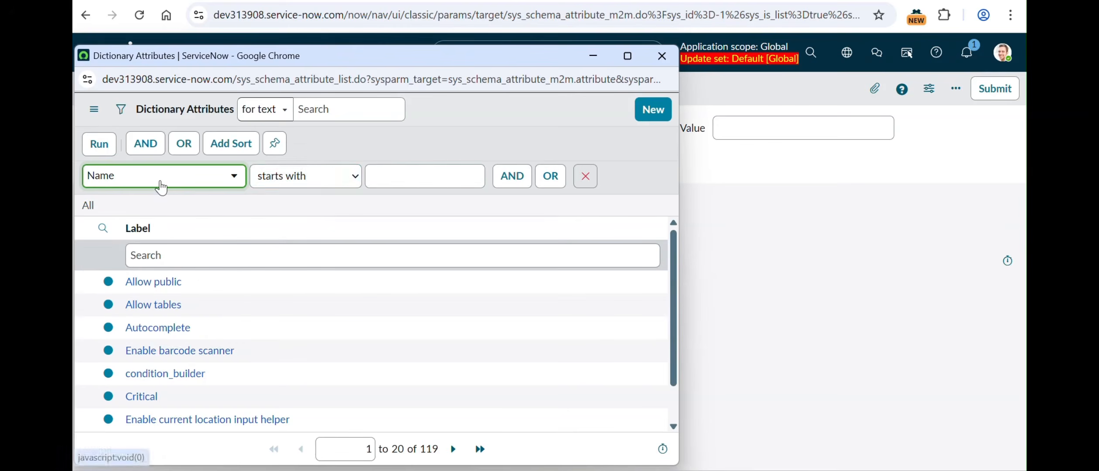
left_click(293, 188)
left_click(296, 280)
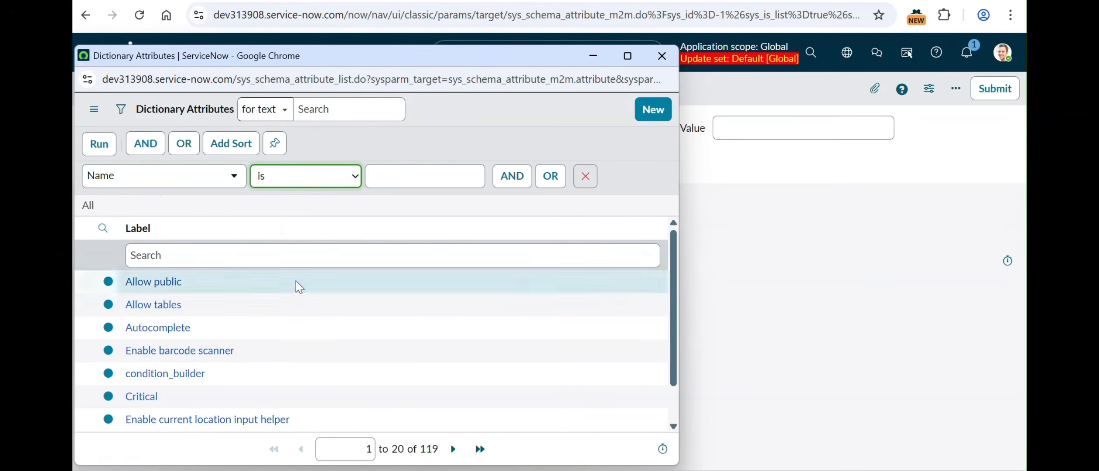
left_click(408, 181)
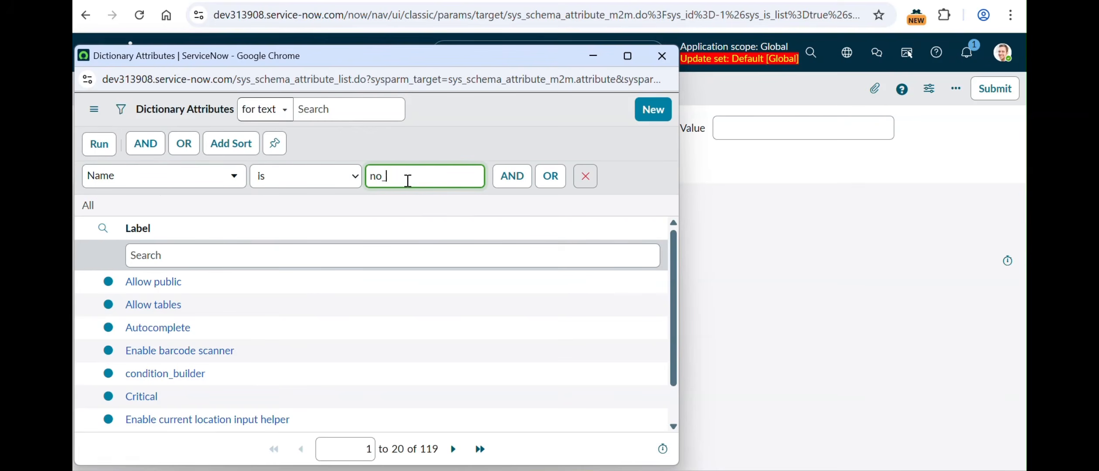
left_click(99, 144)
left_click(150, 217)
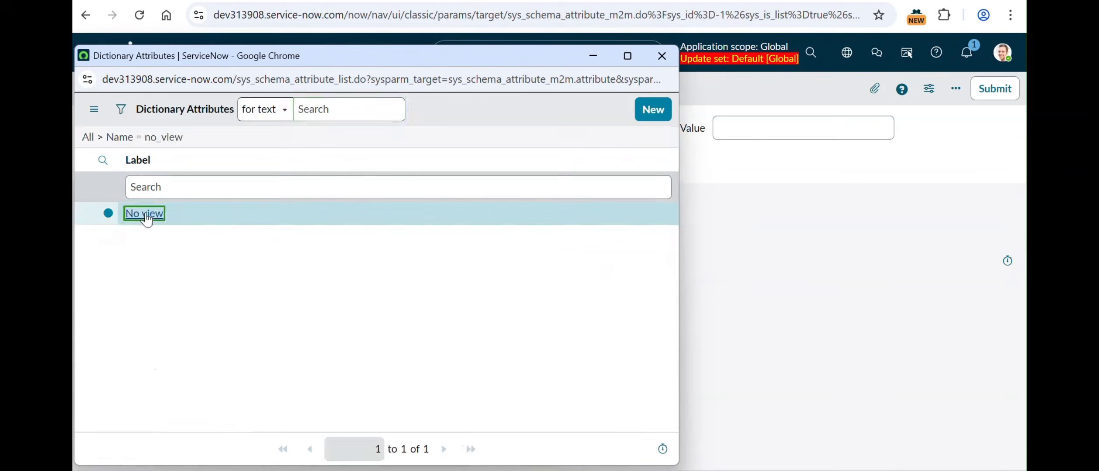
Step: Preview the selected No view attribute and open its full record in a separate browser tab
left_click(443, 130)
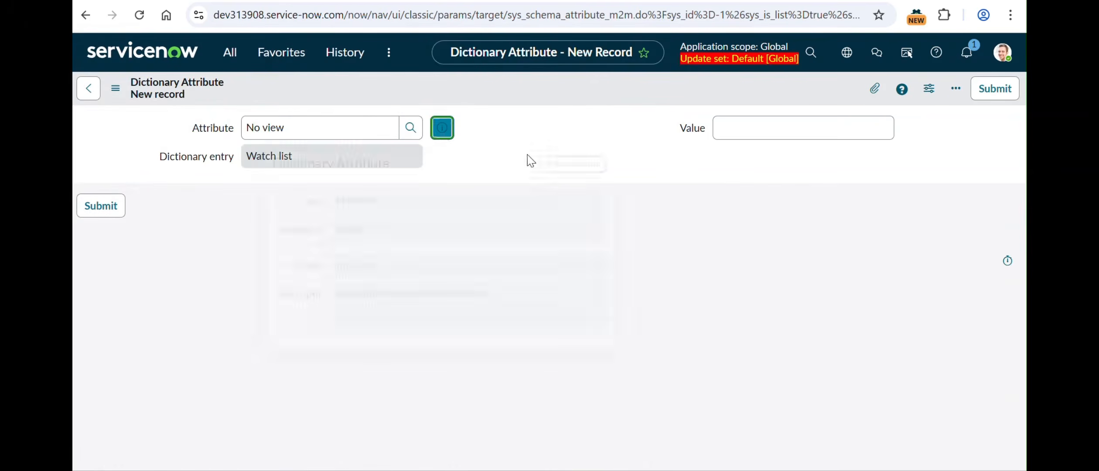
right_click(594, 164)
left_click(658, 193)
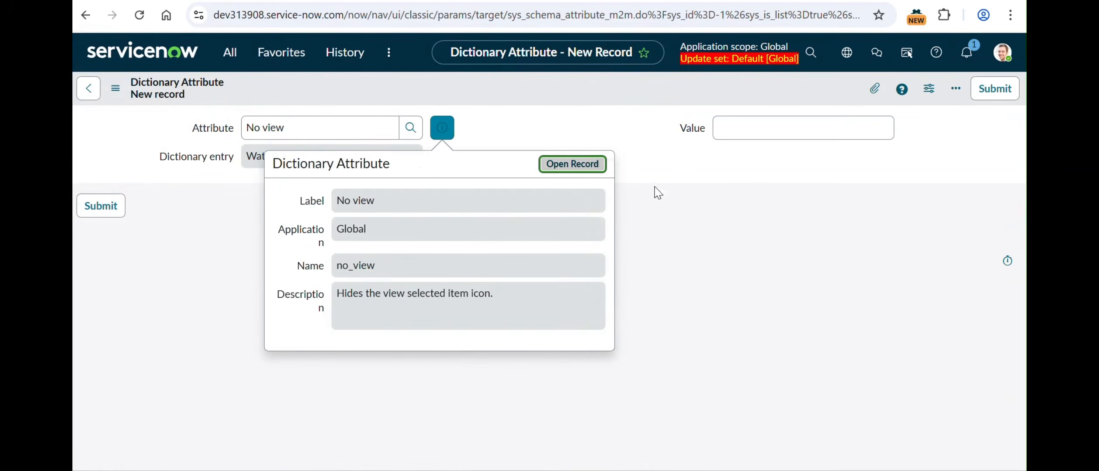
left_click(361, 1)
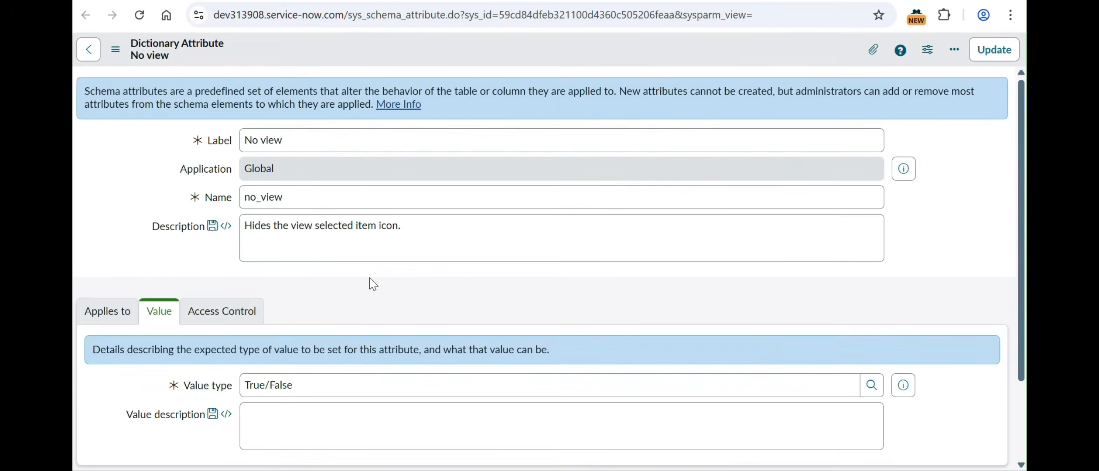
Step: Examine the name and description of the No view attribute to learn what it does
left_click_drag(253, 226, 202, 237)
left_click(393, 226)
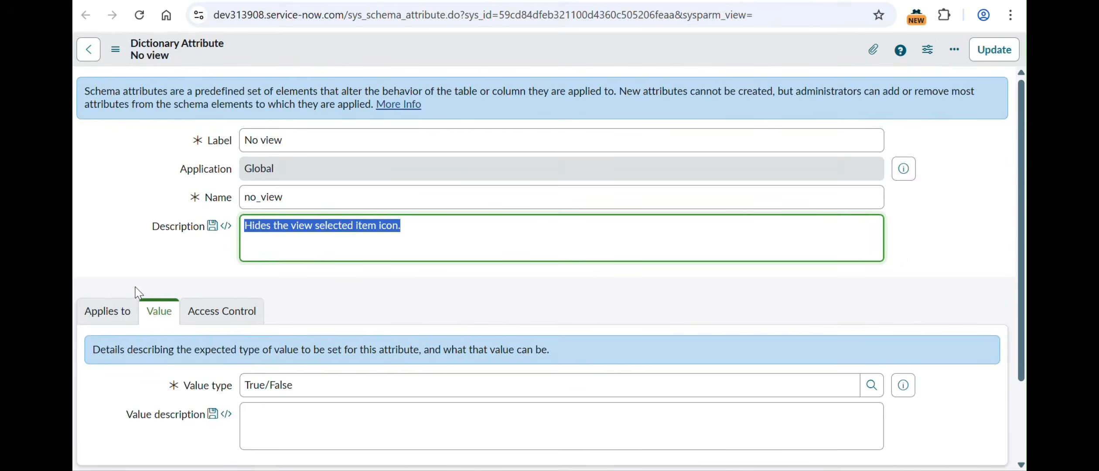
left_click(284, 251)
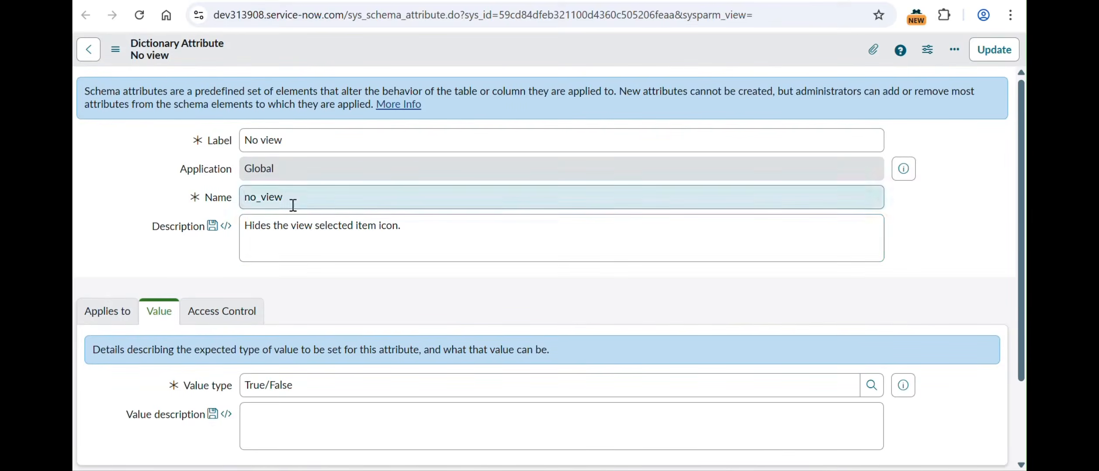
double_click(293, 205)
left_click_drag(249, 224, 413, 235)
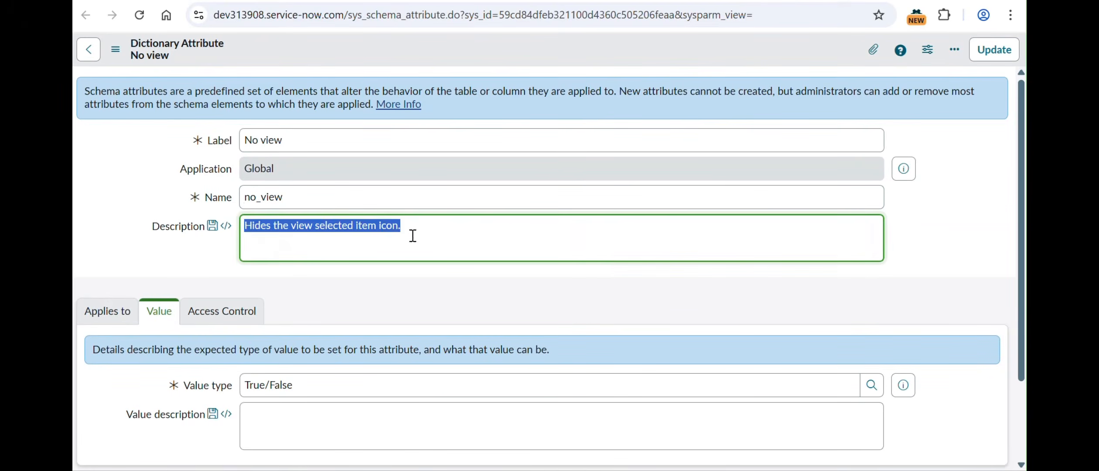
left_click(259, 253)
Step: Check what the No view attribute applies to, including its column type
scroll(159, 247, "down", 1)
left_click(107, 274)
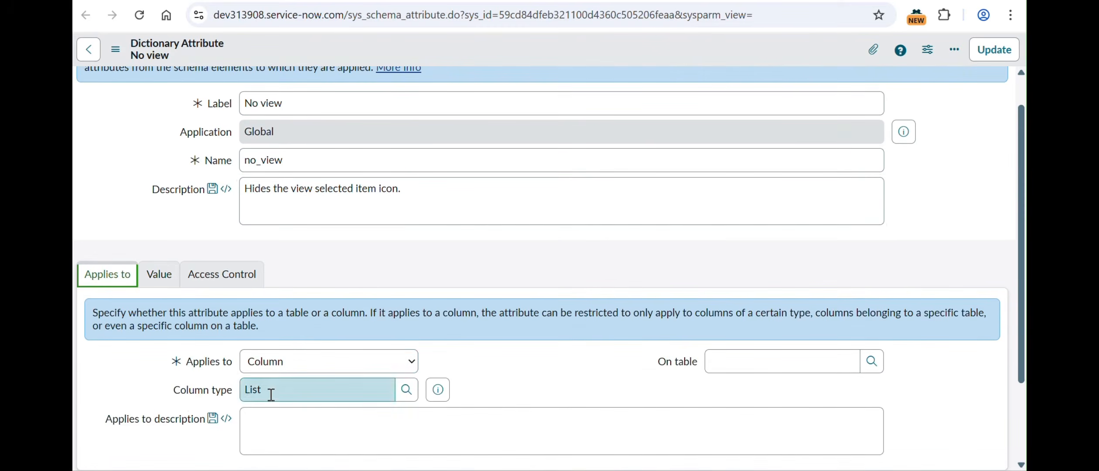
left_click_drag(270, 391, 239, 401)
left_click(584, 345)
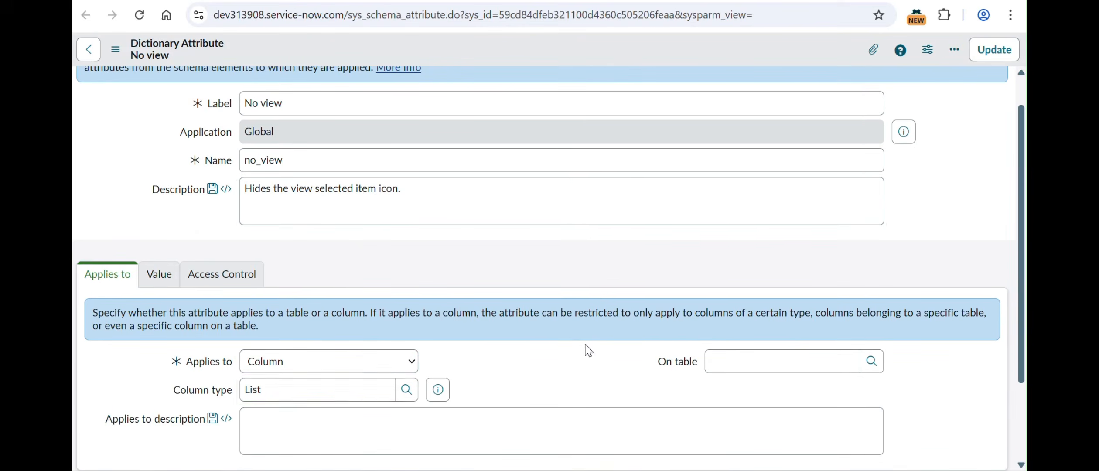
scroll(501, 392, "down", 1)
left_click_drag(277, 365, 214, 367)
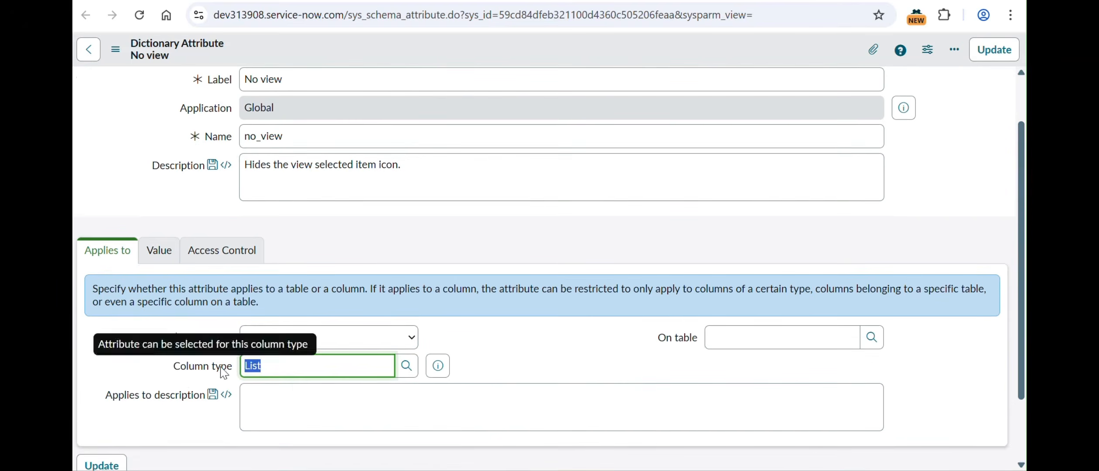
left_click(515, 365)
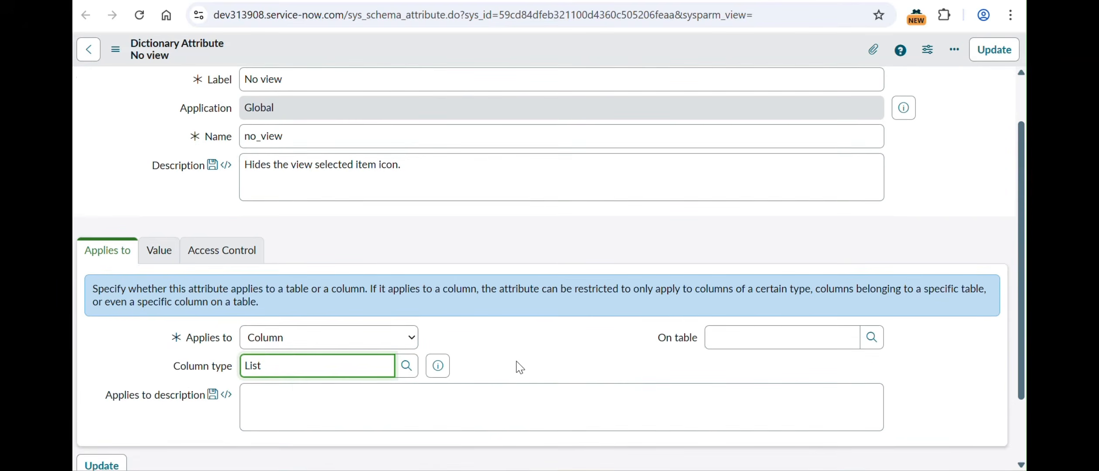
left_click(284, 345)
left_click(86, 382)
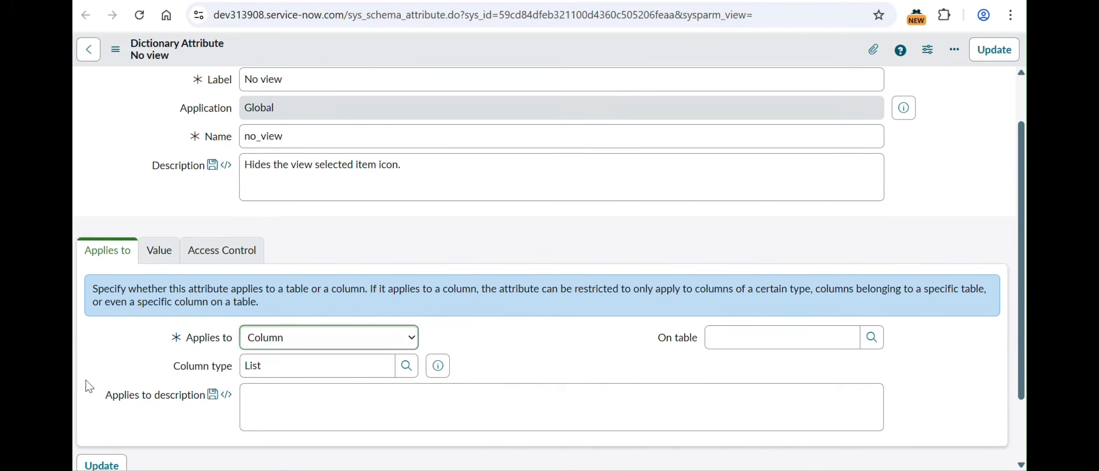
Step: Review the value settings and the access control roles of the No view attribute
left_click(159, 251)
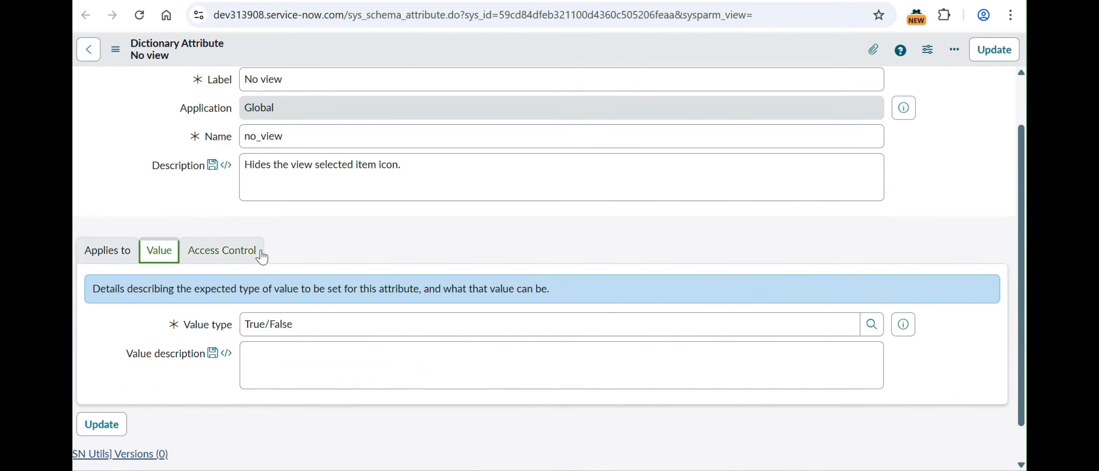
left_click(226, 262)
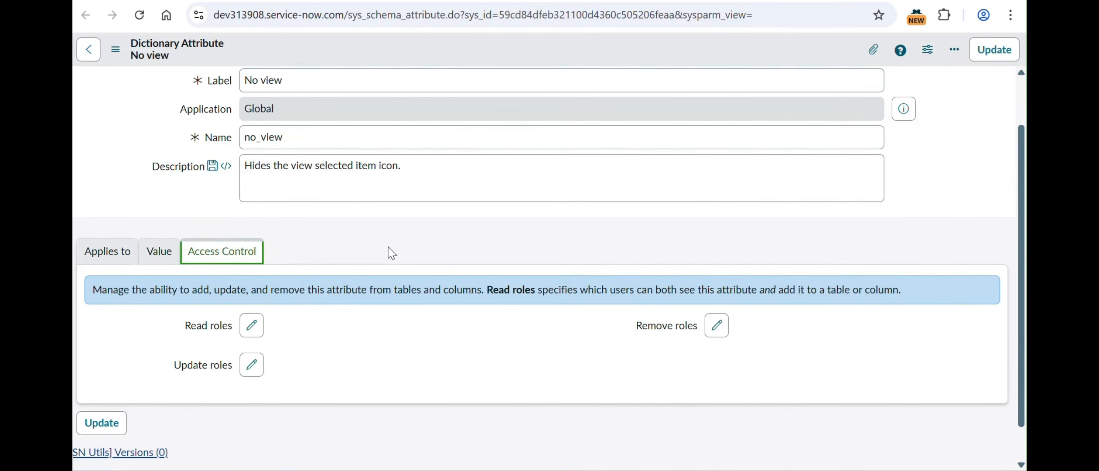
scroll(371, 259, "up", 1)
scroll(290, 286, "down", 2)
scroll(287, 284, "up", 2)
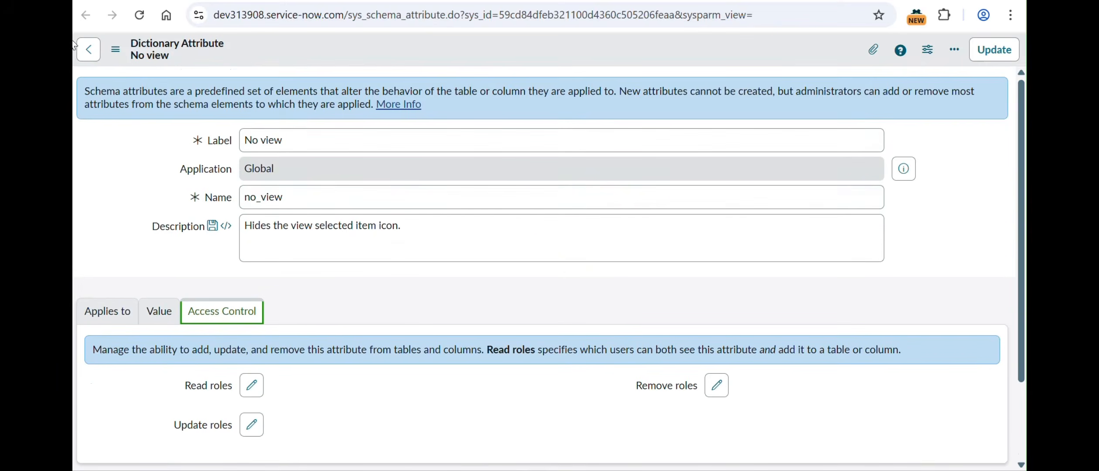
Step: Dismiss the attribute preview on the new record and recheck the value type of the No view attribute
left_click(86, 15)
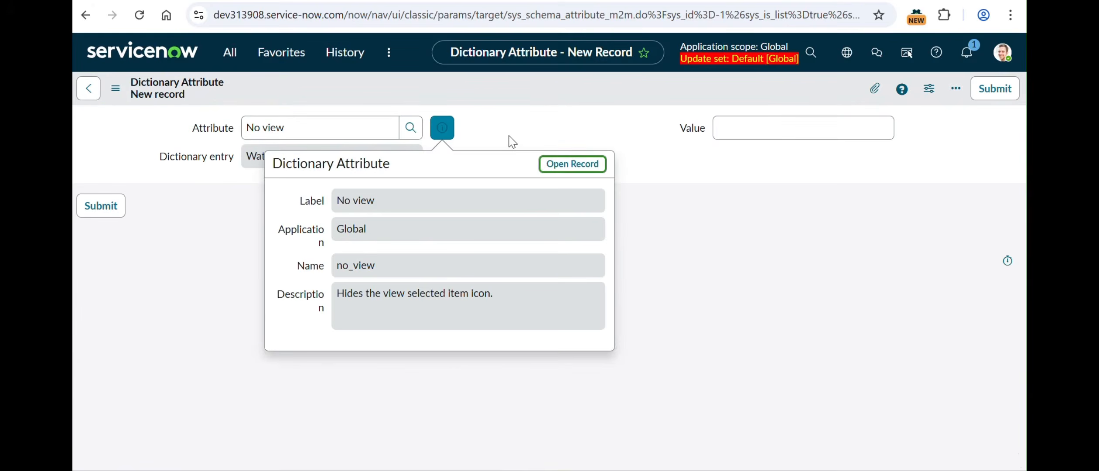
left_click(509, 135)
left_click(354, 1)
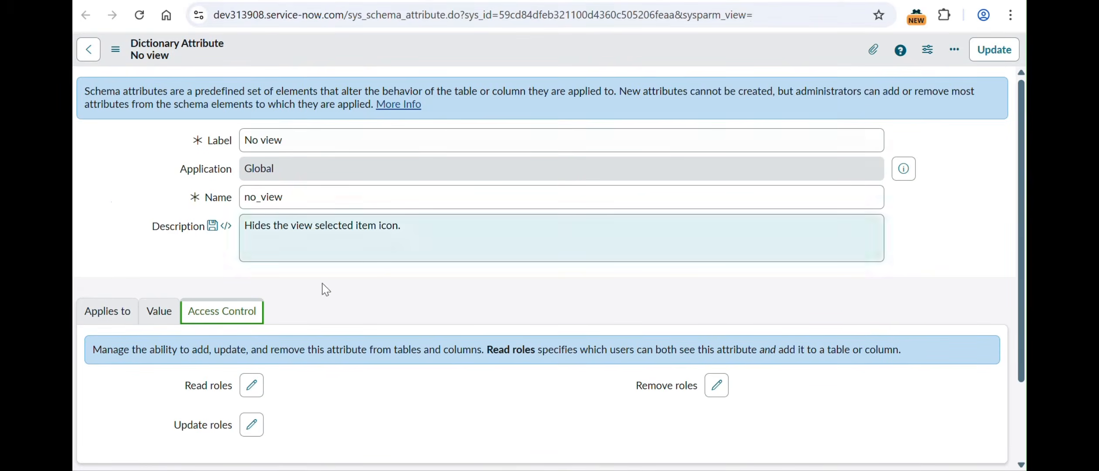
scroll(320, 281, "down", 1)
left_click(158, 283)
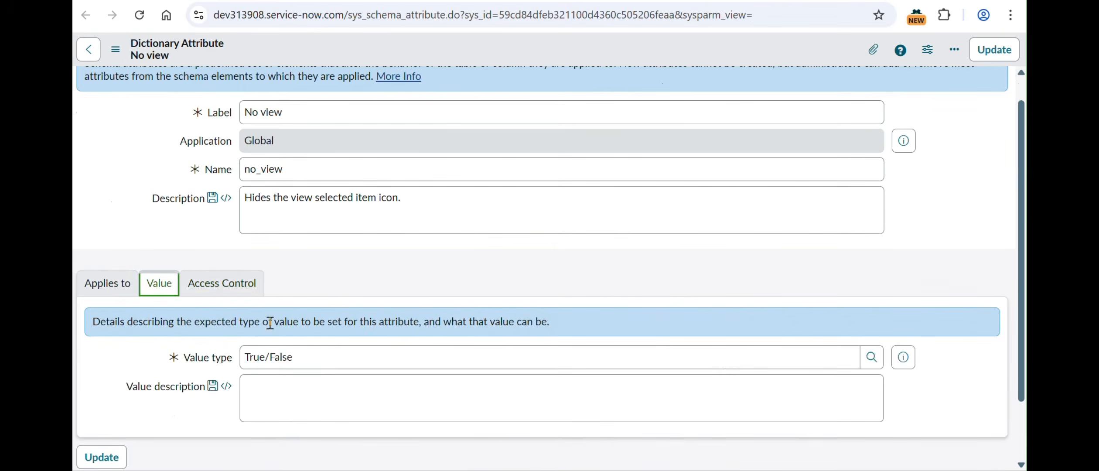
Step: Return to the new attribute record and save No view on the Watch list dictionary entry
left_click(418, 1)
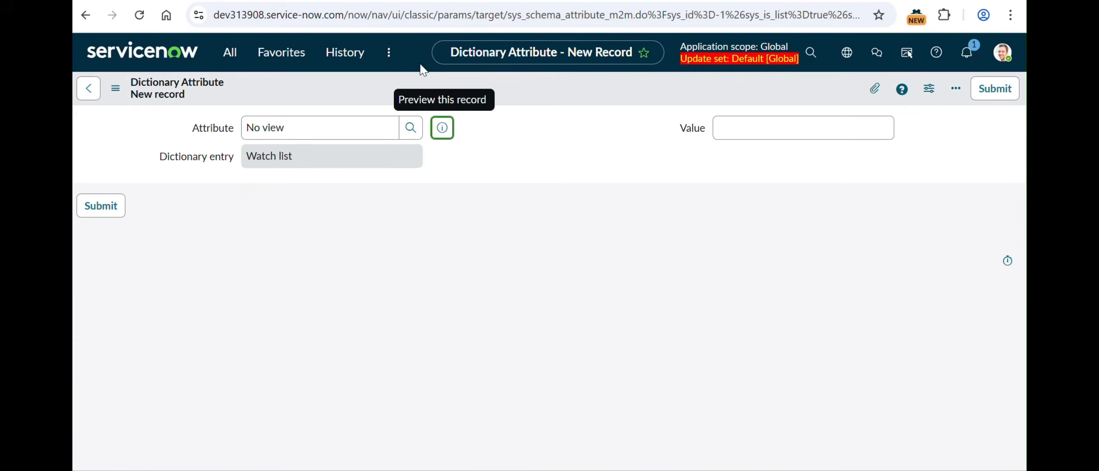
right_click(397, 81)
left_click(434, 88)
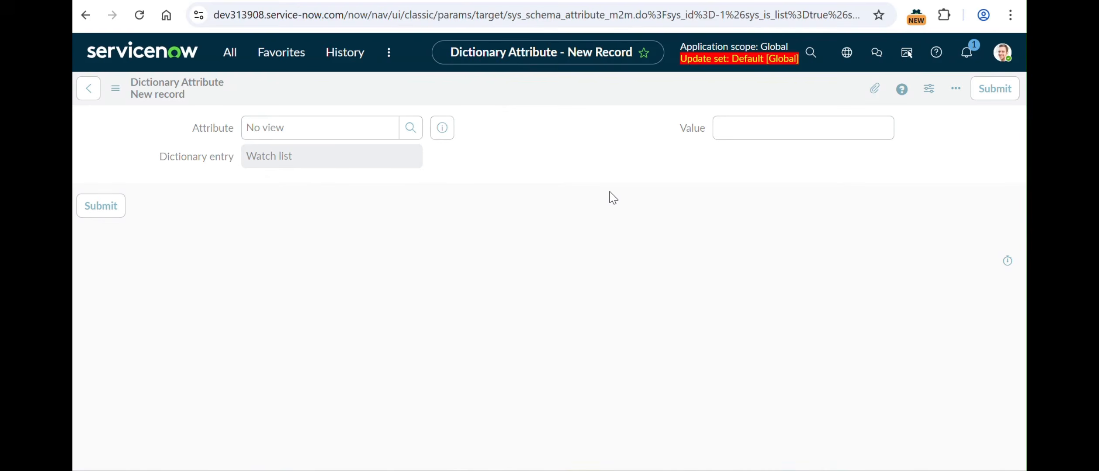
Step: Open the incident list in a new tab with the navigator command incident.LIST
left_click(230, 53)
type("incident.")
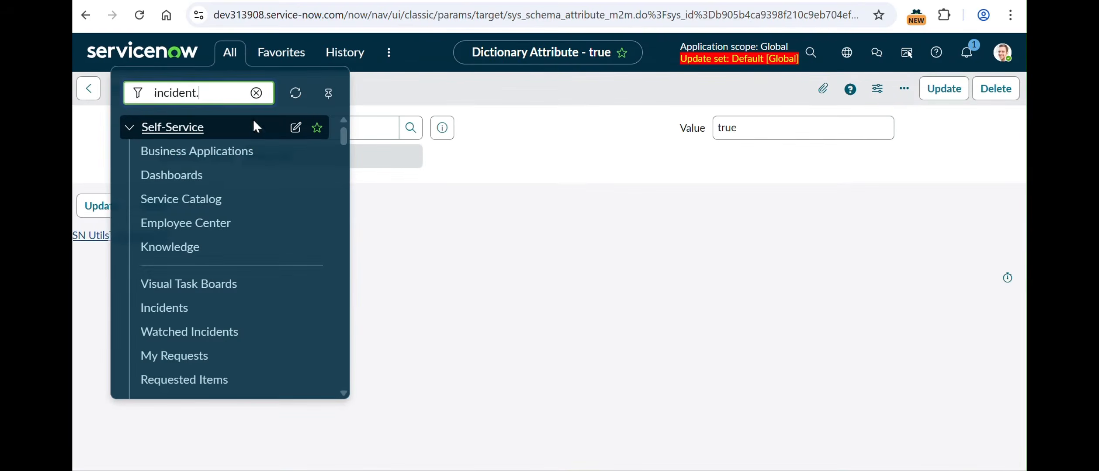
type("list")
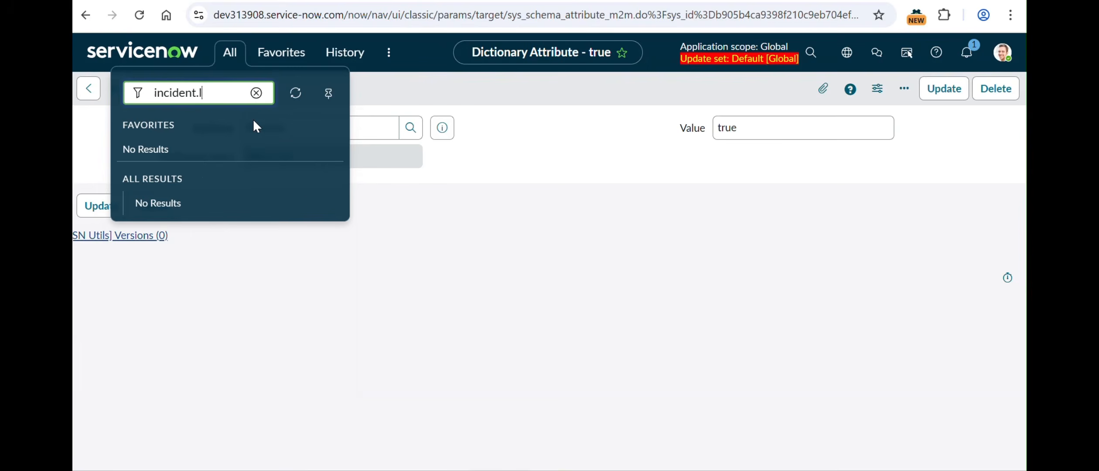
key("BackSpace")
key("BackSpace")
key("BackSpace")
key("BackSpace")
type("LIST")
key("Return")
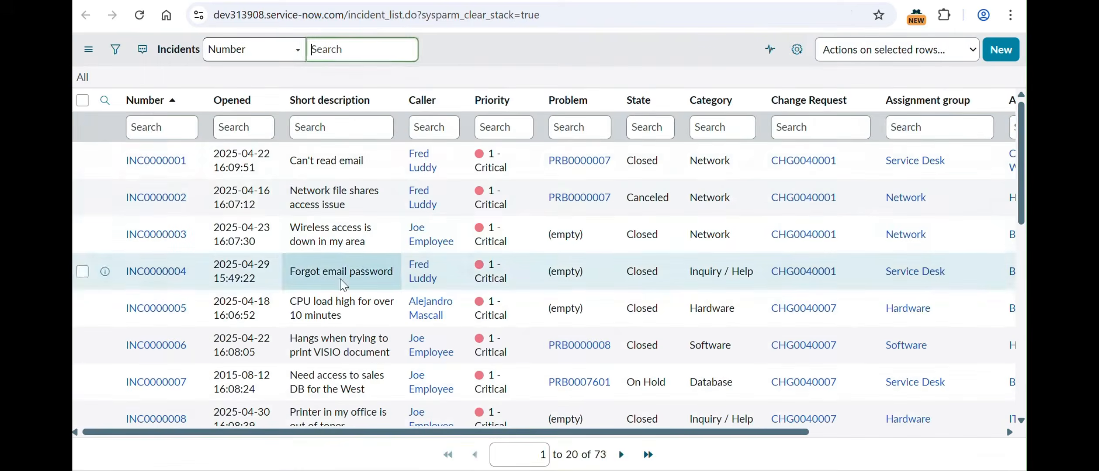
Step: Open incident INC0000001 and go to the Watch list field in its notes section
left_click(163, 166)
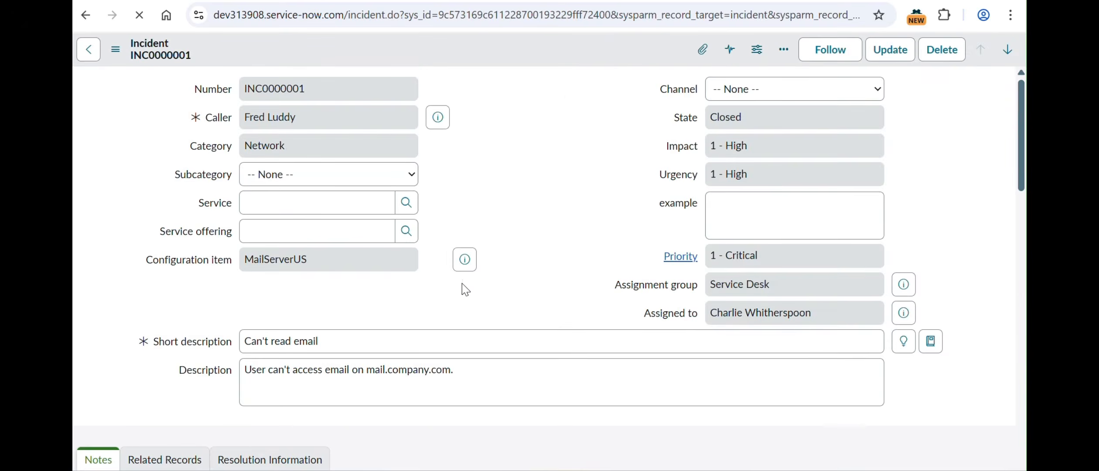
scroll(462, 288, "down", 10)
scroll(464, 289, "up", 2)
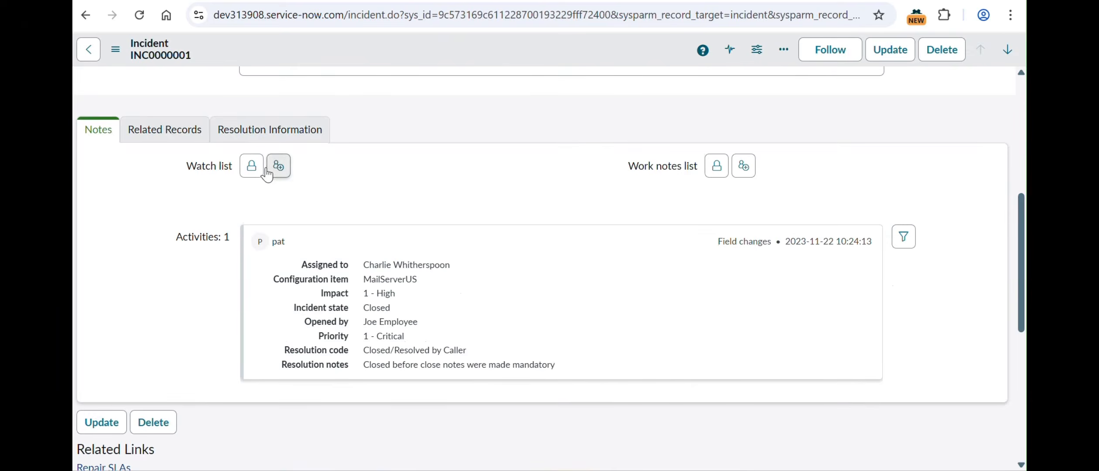
Step: Unlock the Watch list on incident INC0000001 and add a user through the record lookup
left_click(253, 166)
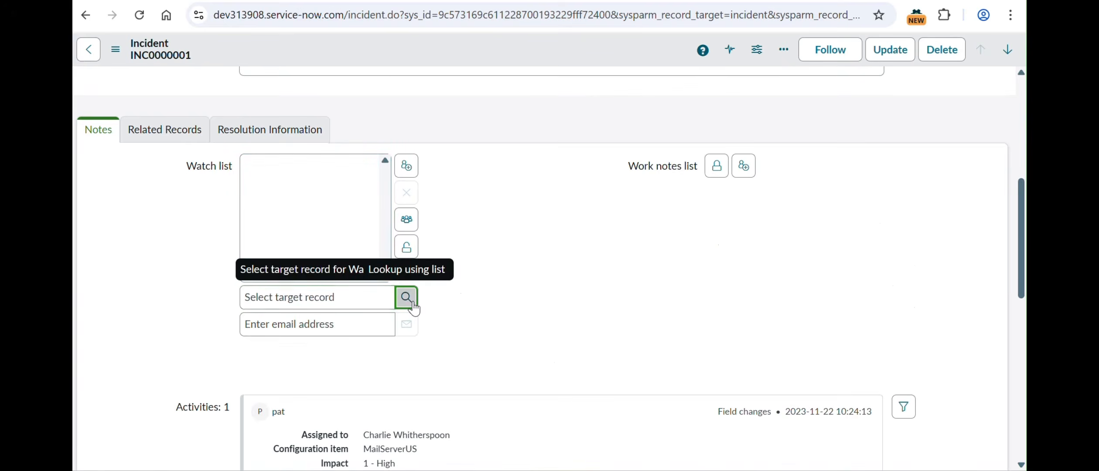
left_click(407, 298)
left_click(159, 162)
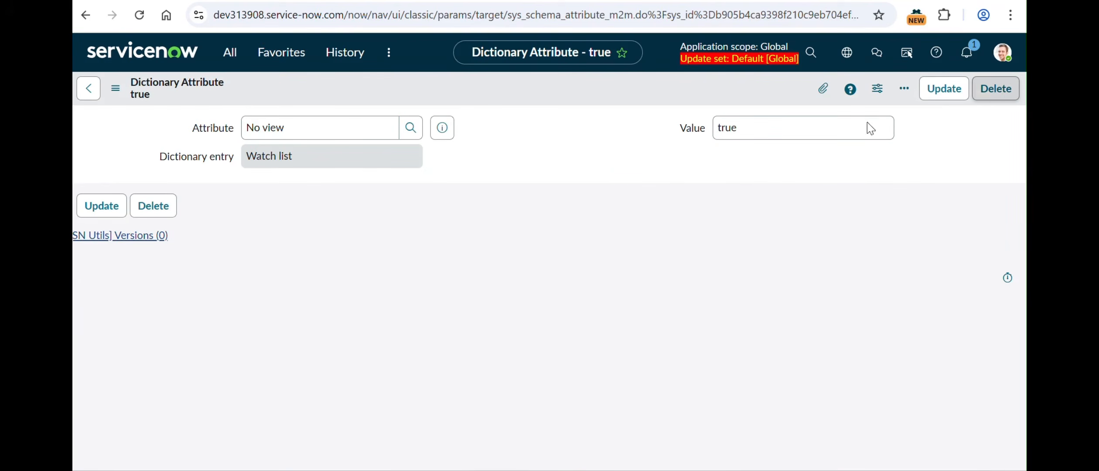
Step: Delete the No view attribute from the Watch list dictionary entry and confirm the deletion
left_click(997, 95)
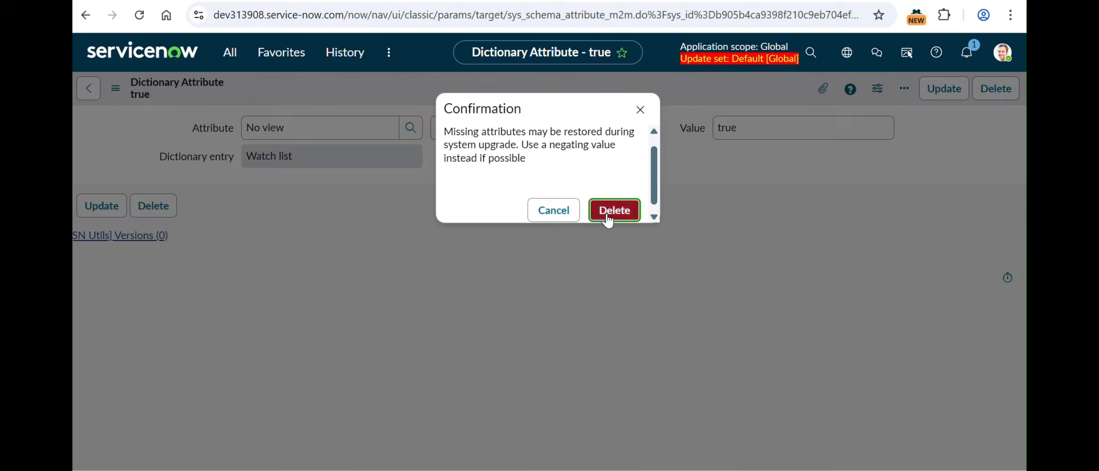
left_click(607, 215)
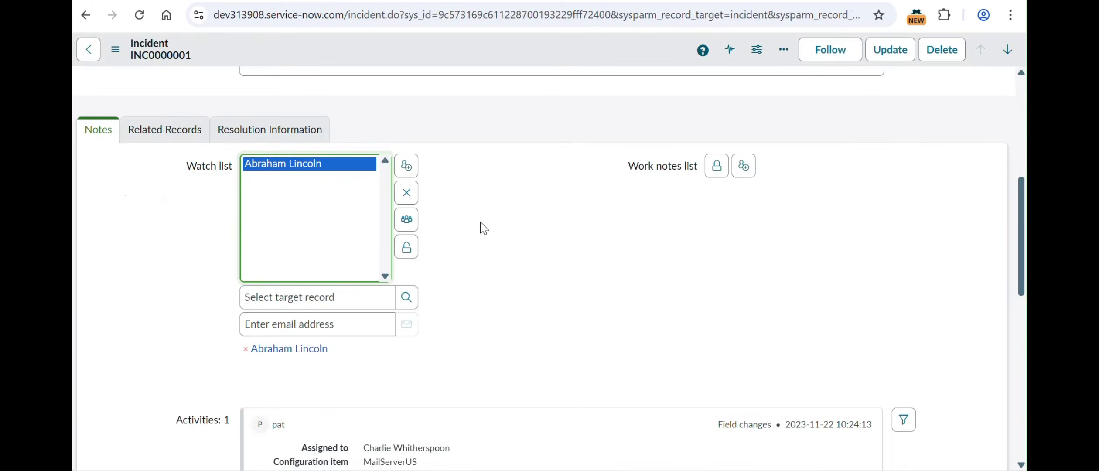
Step: Add six consecutive available users to the incident's Watch list through the Edit Members dialog and save the selection
left_click(410, 227)
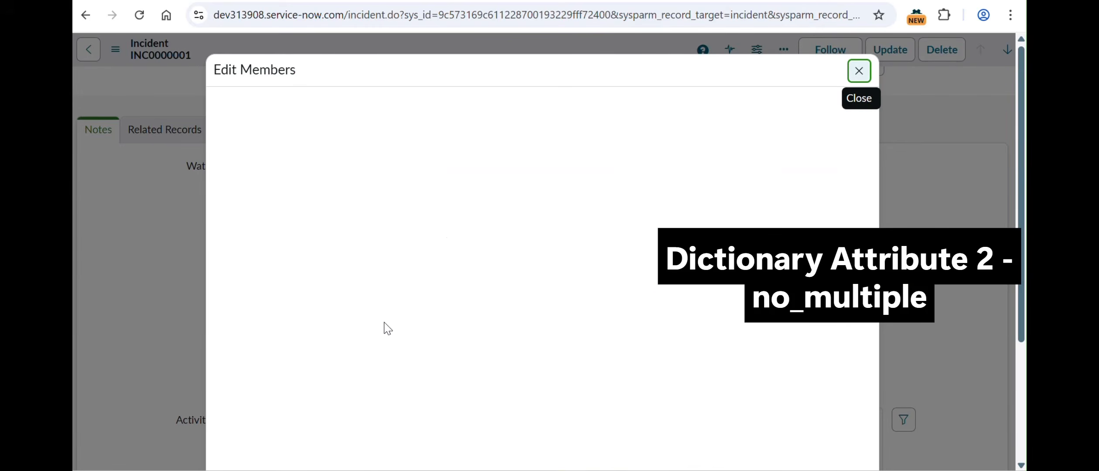
left_click(380, 305)
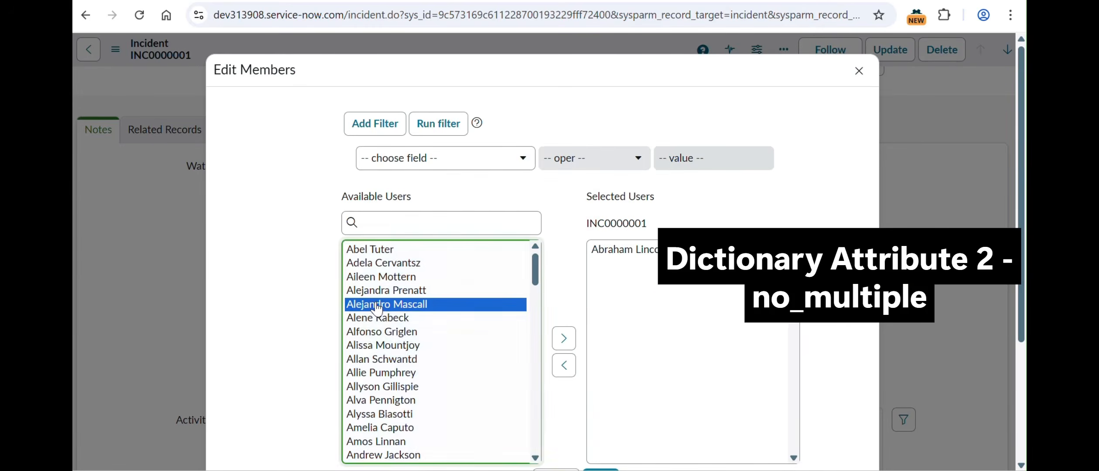
key("shift+Down")
key("shift+Down")
key("shift+Down")
key("shift+Down")
key("shift+Down")
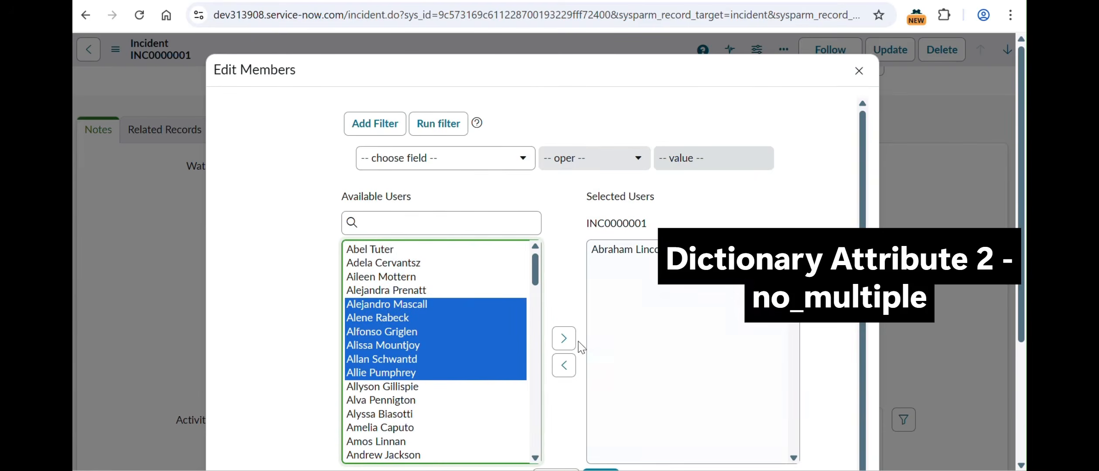
left_click(564, 338)
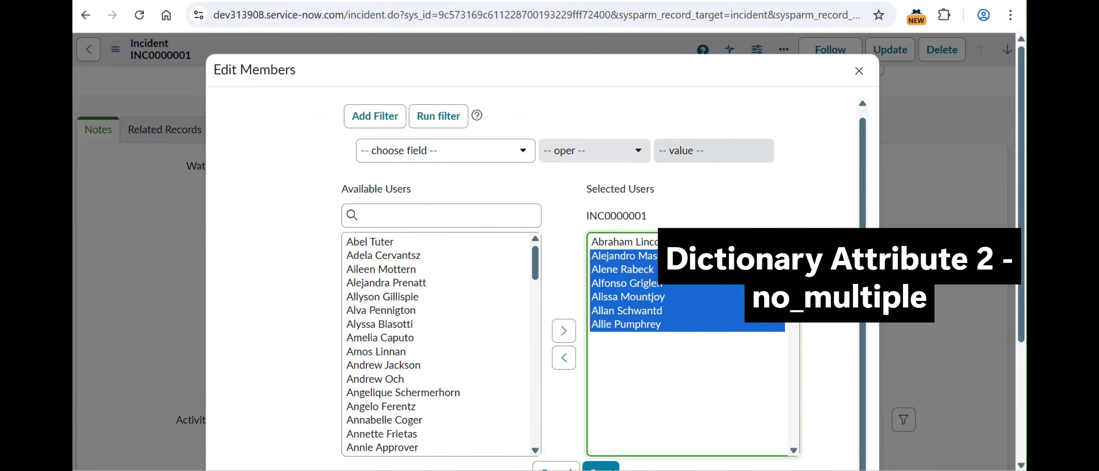
left_click(607, 466)
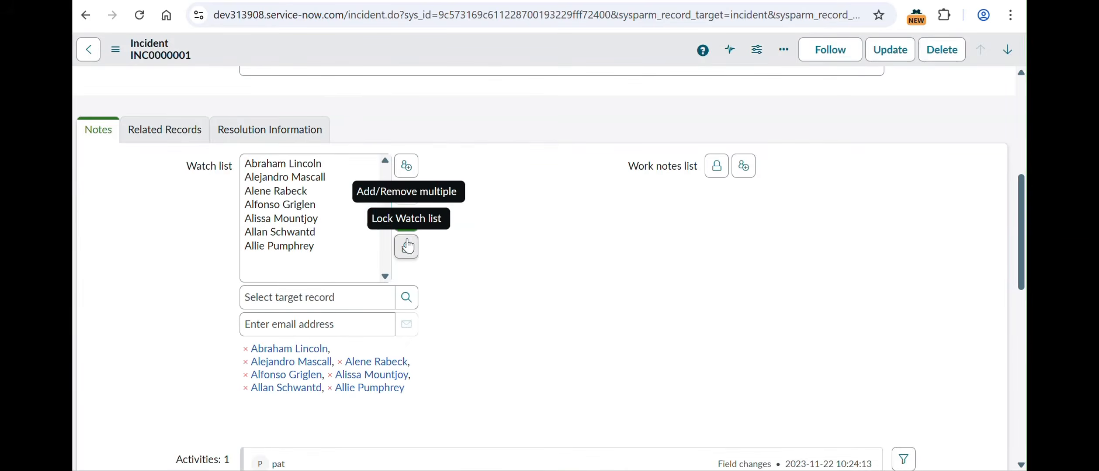
Step: Reload incident INC0000001, discarding the unsaved Watch list changes, and return to its notes section
left_click(279, 164)
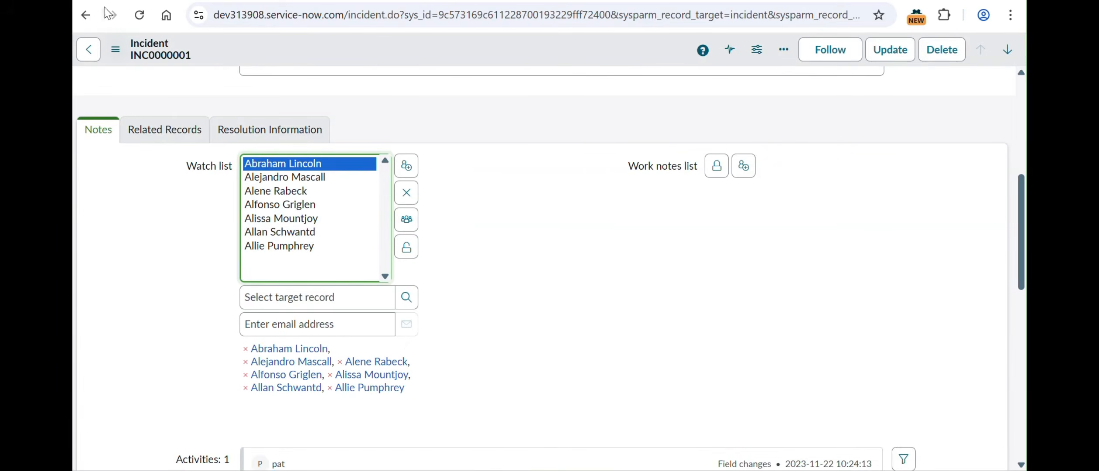
left_click(85, 15)
left_click(151, 1)
left_click(138, 16)
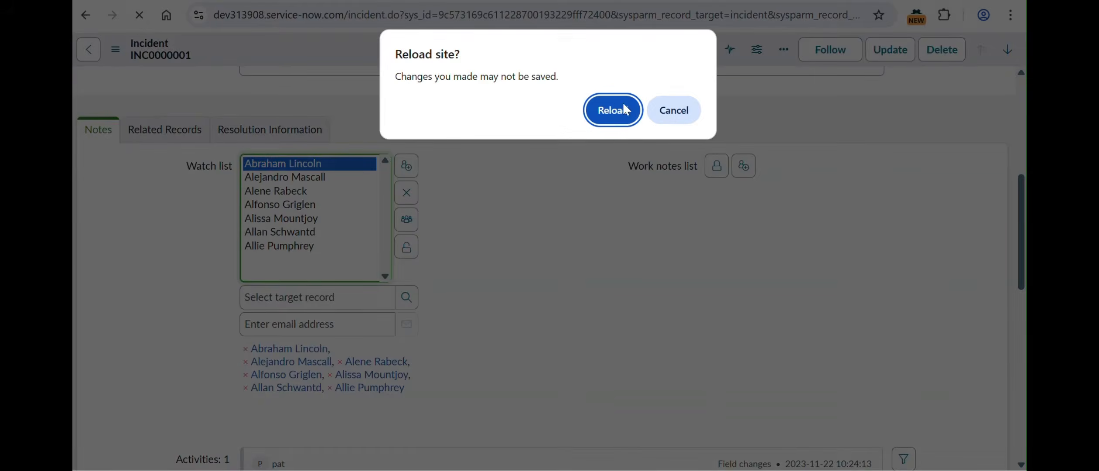
left_click(626, 110)
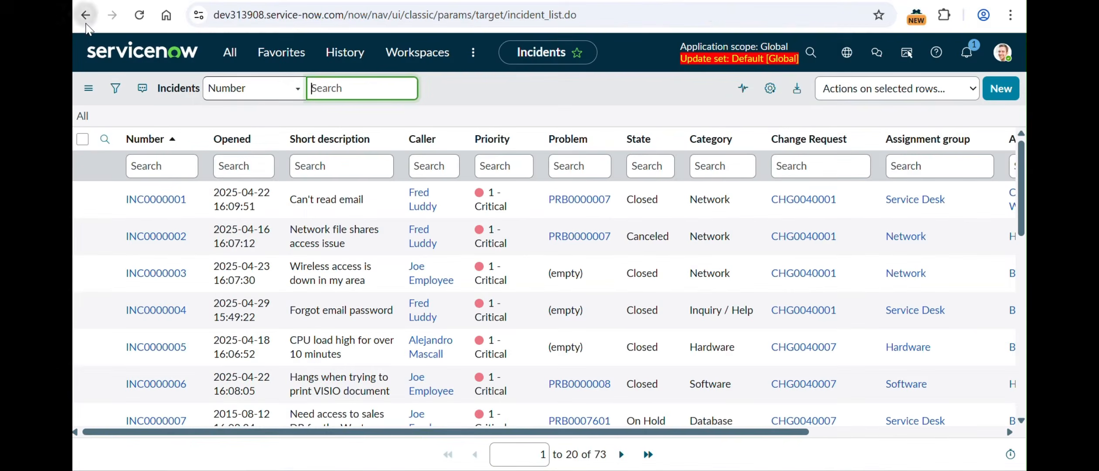
left_click(85, 17)
scroll(424, 287, "down", 6)
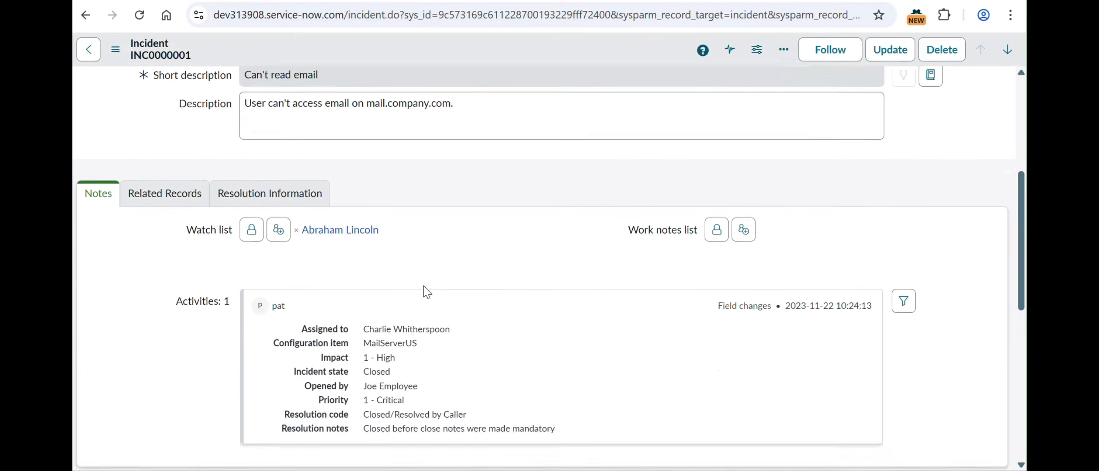
Step: Unlock the Watch list and select its user to examine the field's controls, including Add/Remove multiple
left_click(251, 209)
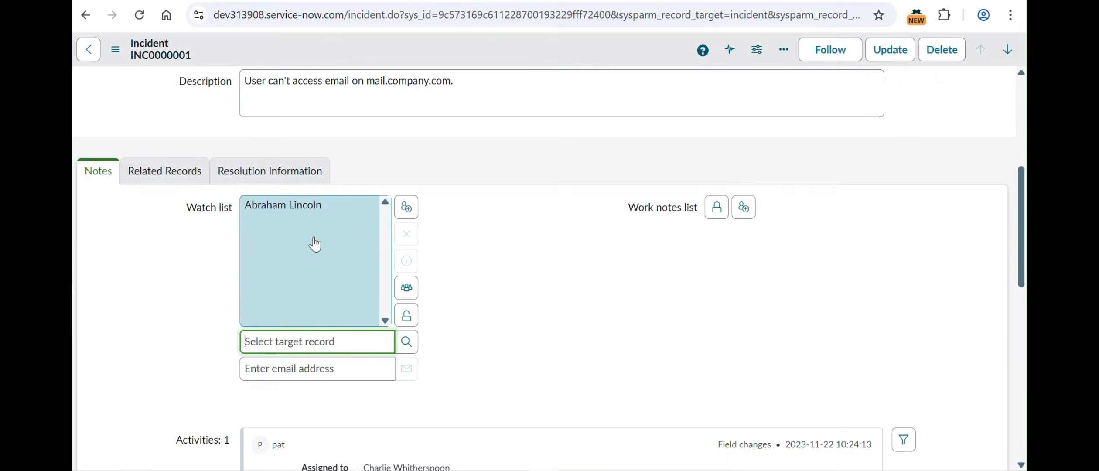
left_click(301, 207)
left_click(614, 291)
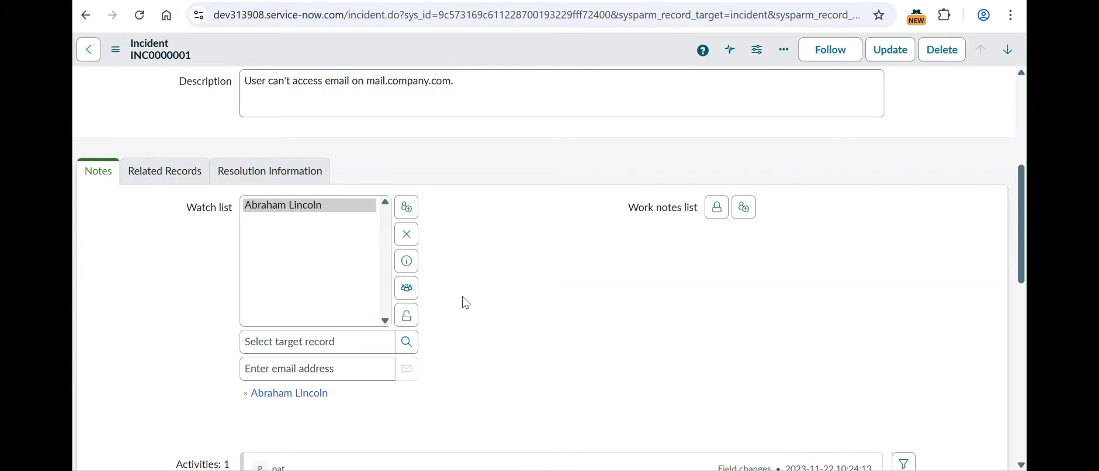
left_click(407, 289)
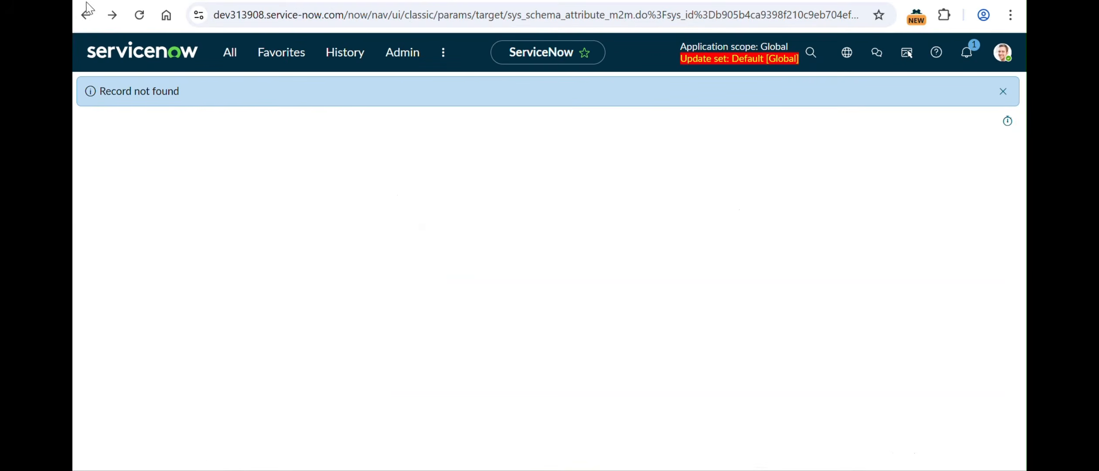
Step: Return to the new dictionary attribute record for Watch list and open the attribute lookup list
left_click(86, 15)
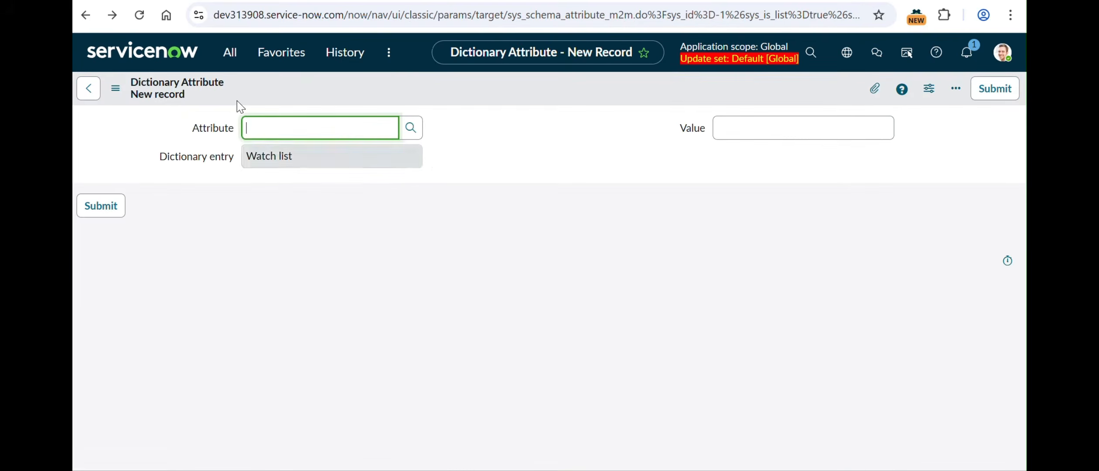
left_click(483, 167)
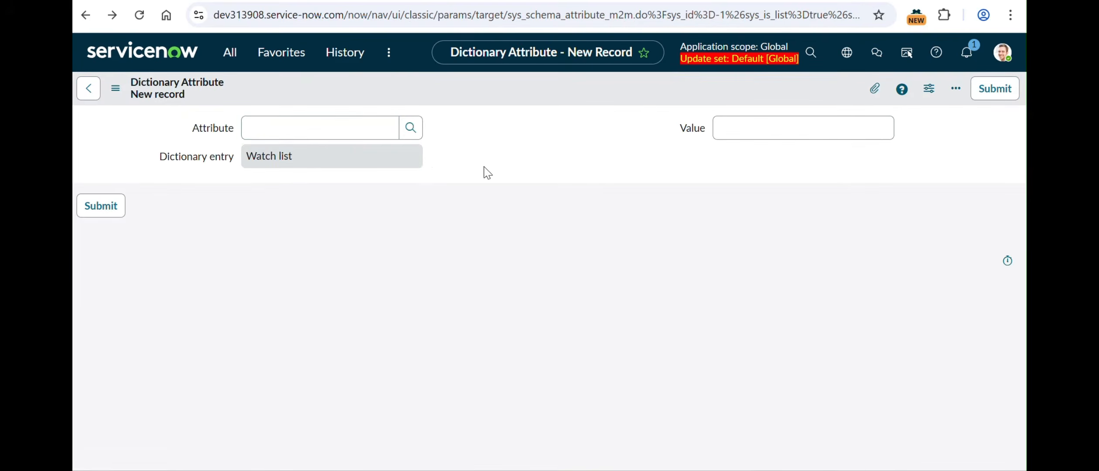
left_click(410, 128)
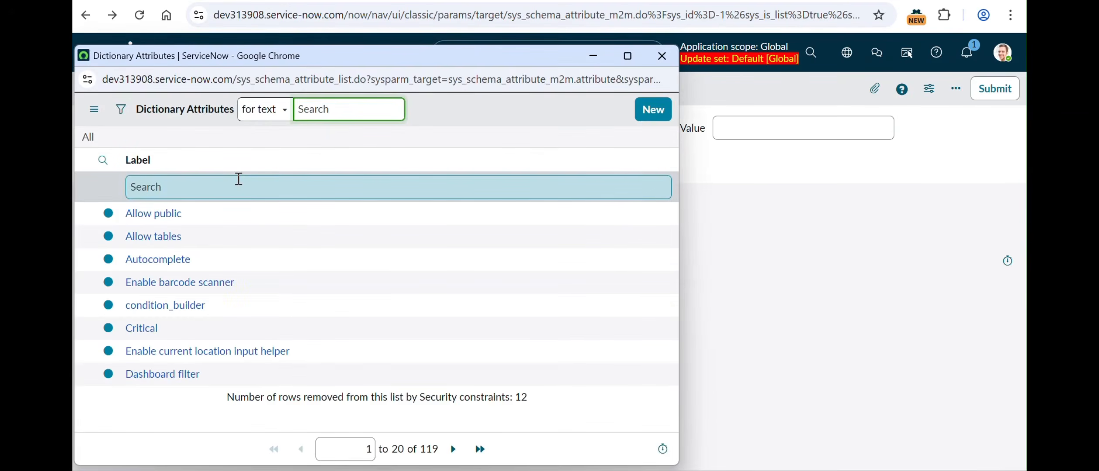
Step: Filter the dictionary attributes with the condition Name is no_multiple and run the filter
left_click(121, 109)
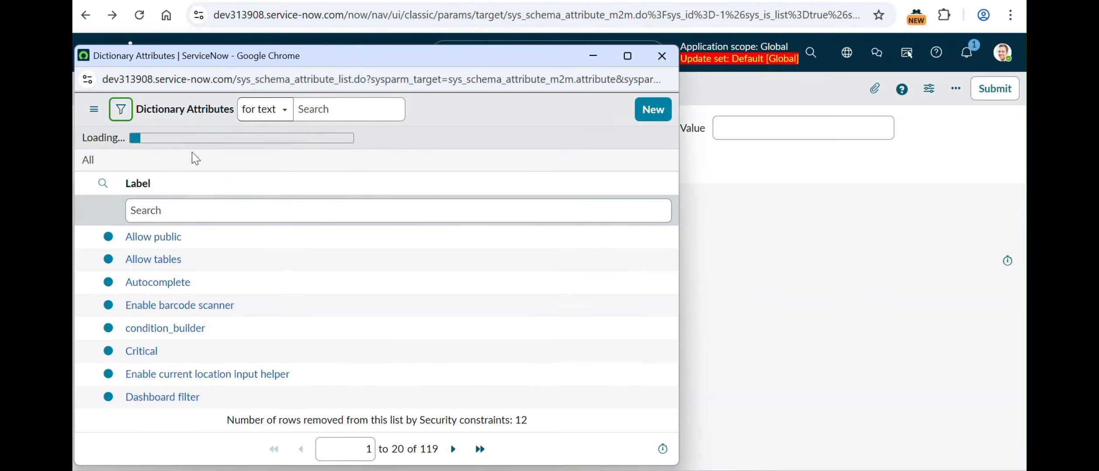
left_click(154, 185)
type("name")
key("Return")
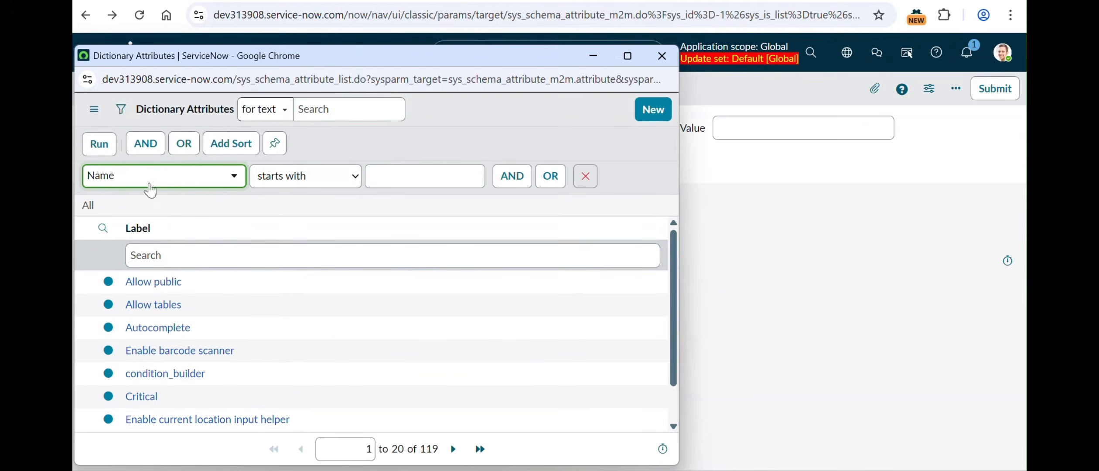
left_click(325, 177)
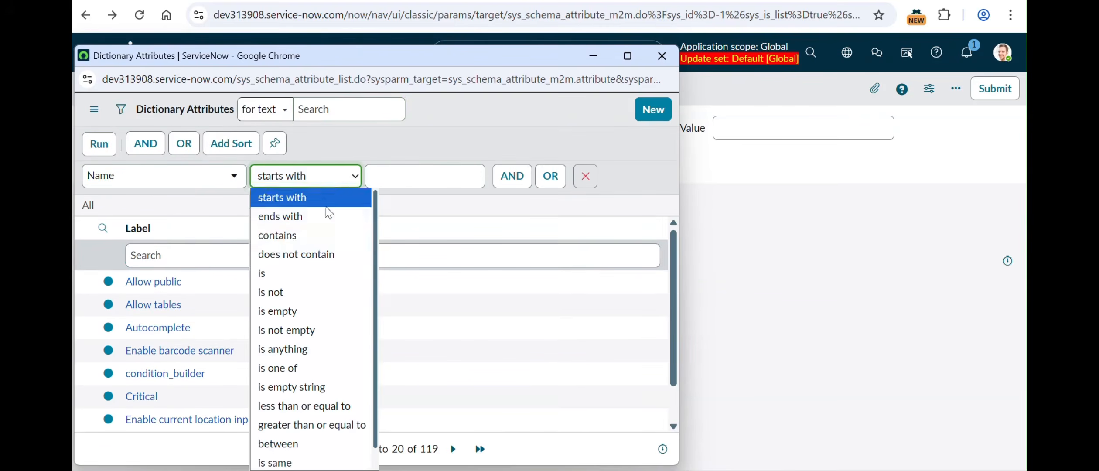
left_click(311, 269)
left_click(452, 181)
type("no)")
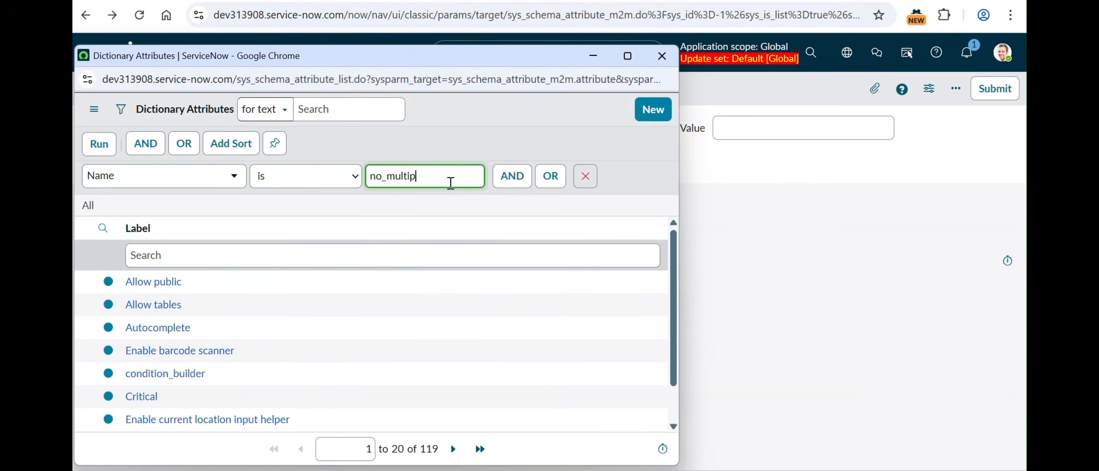
type("multiple")
left_click(99, 144)
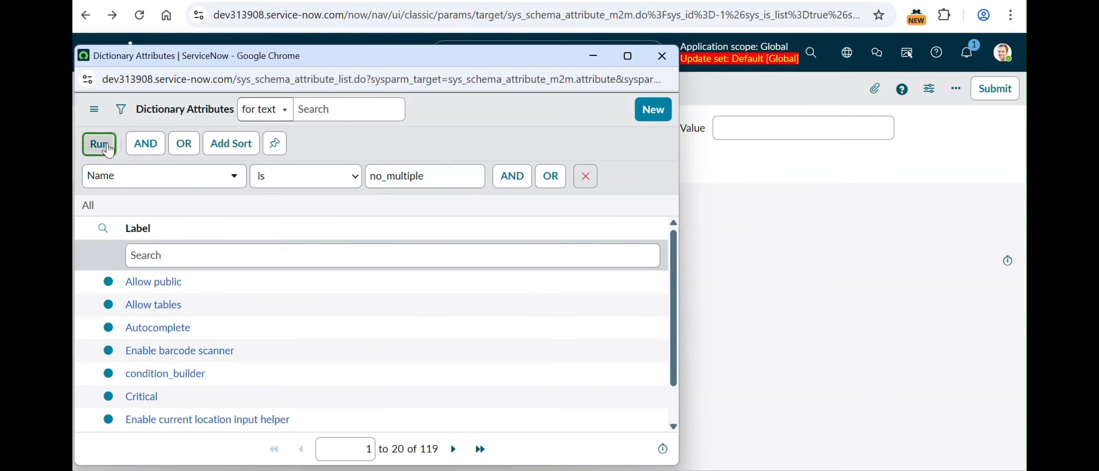
Step: Choose the No multiple attribute and save it on the Watch list dictionary entry
left_click(164, 214)
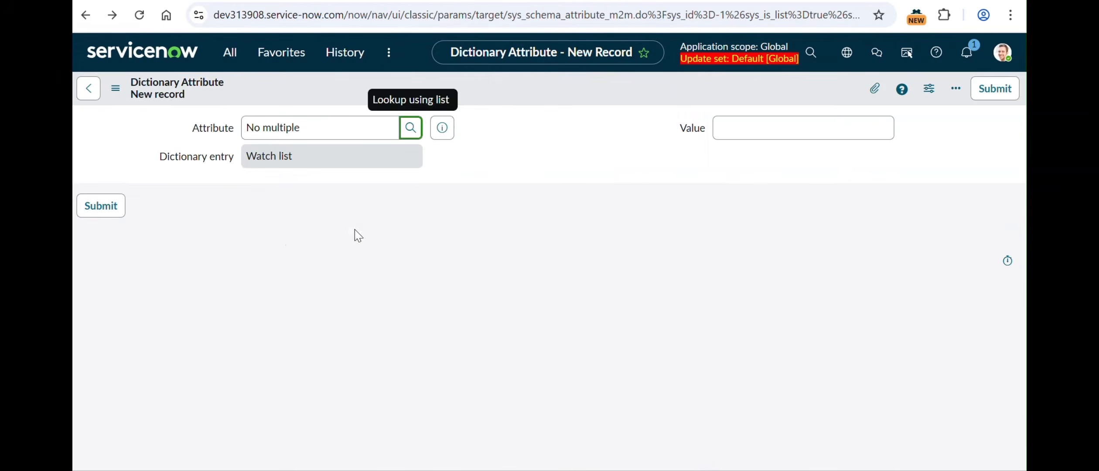
right_click(480, 84)
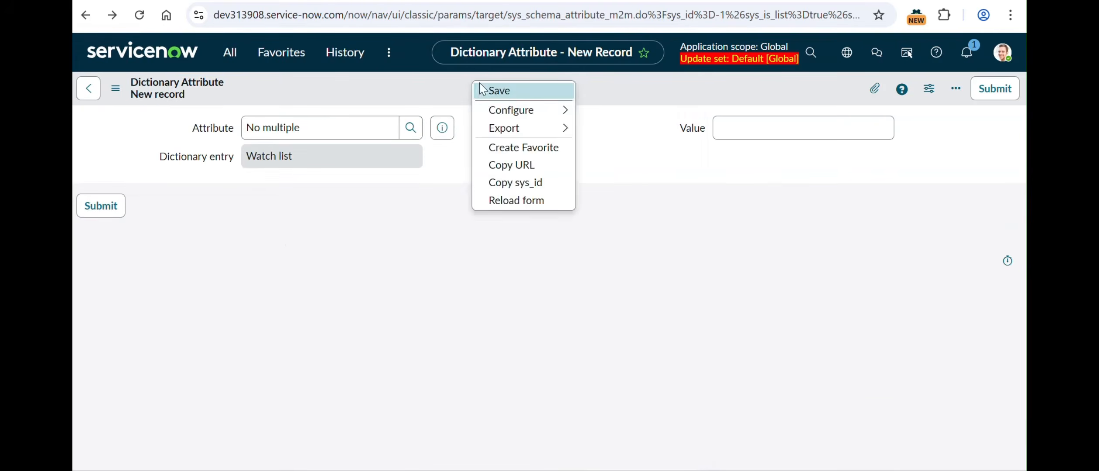
left_click(509, 93)
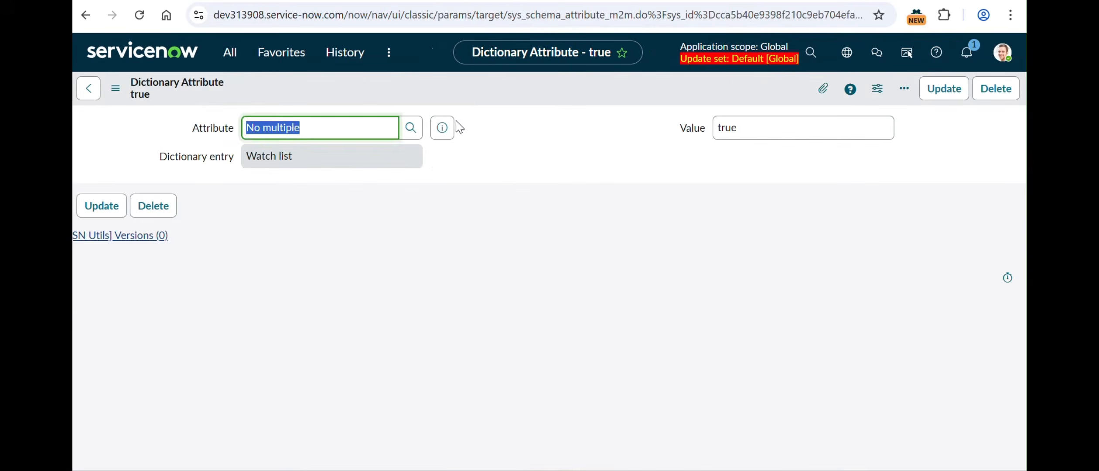
Step: Preview the No multiple attribute and open its full record in a new tab
left_click(442, 128)
right_click(588, 164)
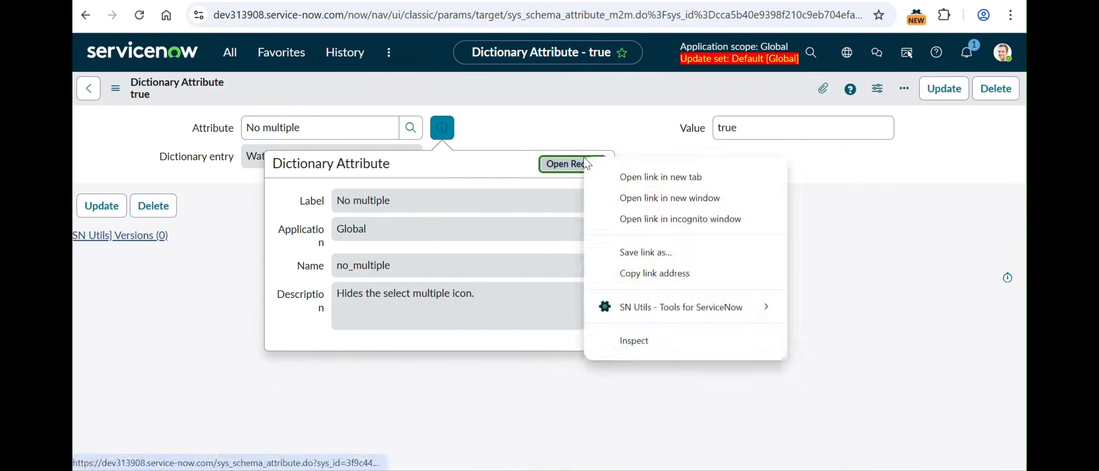
key("Escape")
key("Return")
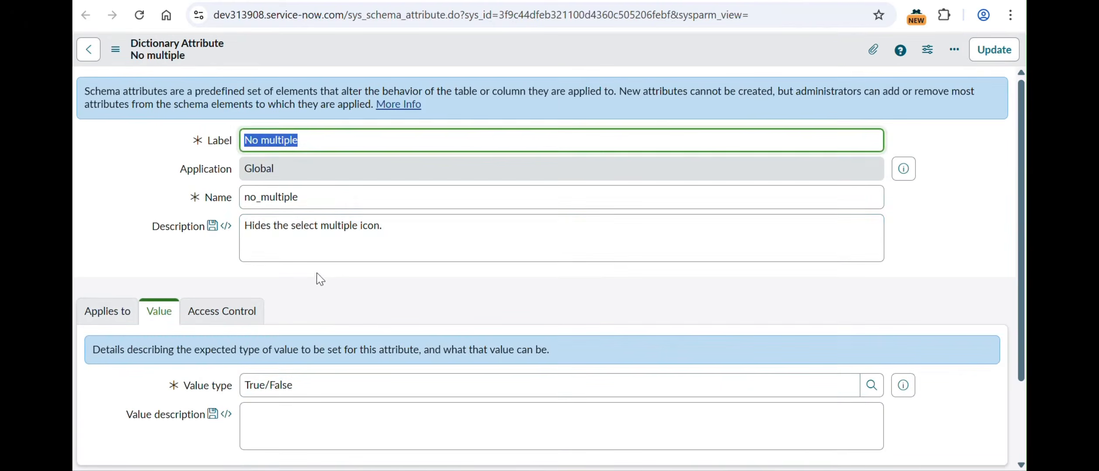
Step: Review the No multiple attribute's description, what it applies to and its value type, and return to the Watch list attribute record to dismiss the preview
left_click(317, 273)
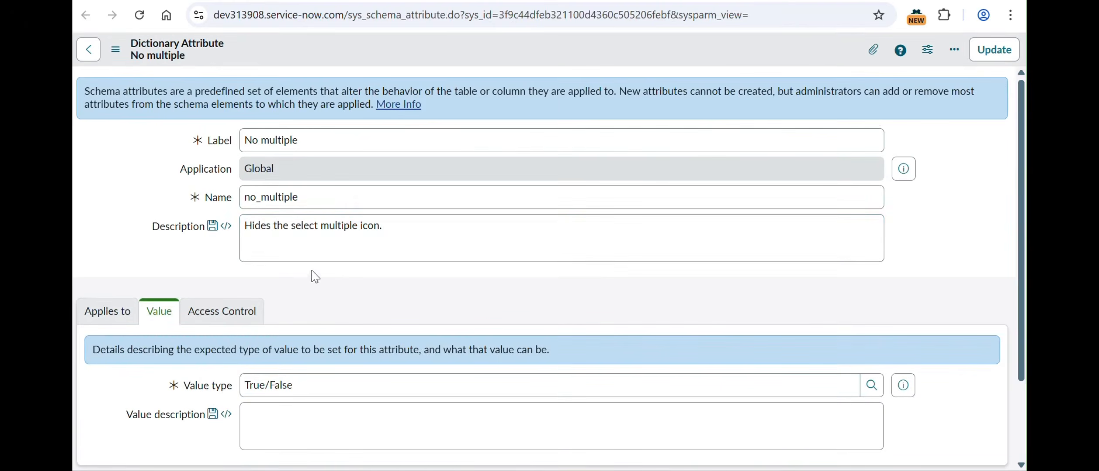
left_click_drag(244, 224, 457, 241)
left_click(418, 277)
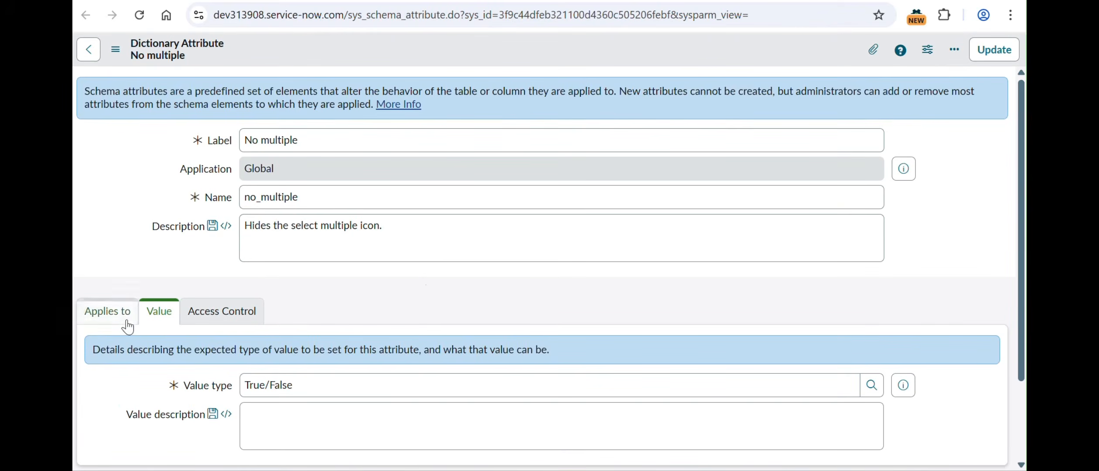
left_click(94, 316)
scroll(384, 318, "down", 2)
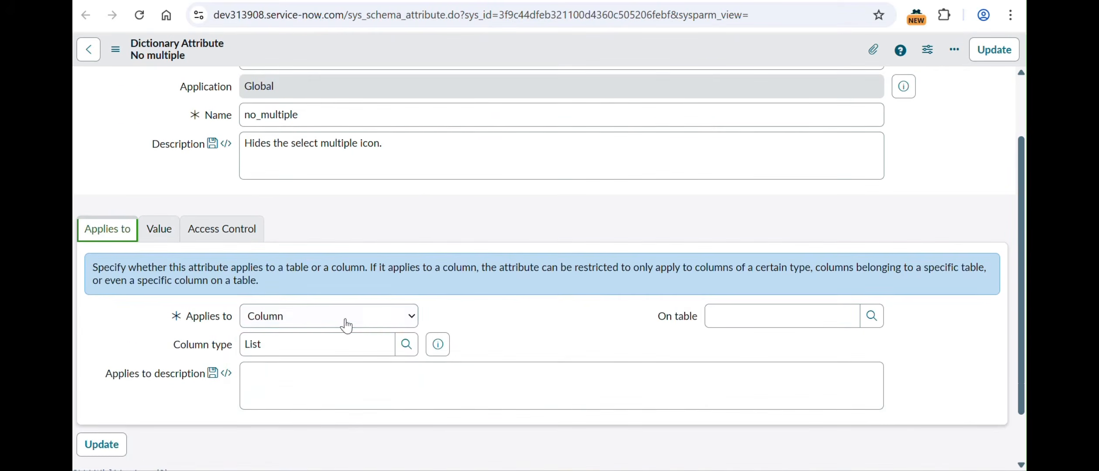
left_click(158, 229)
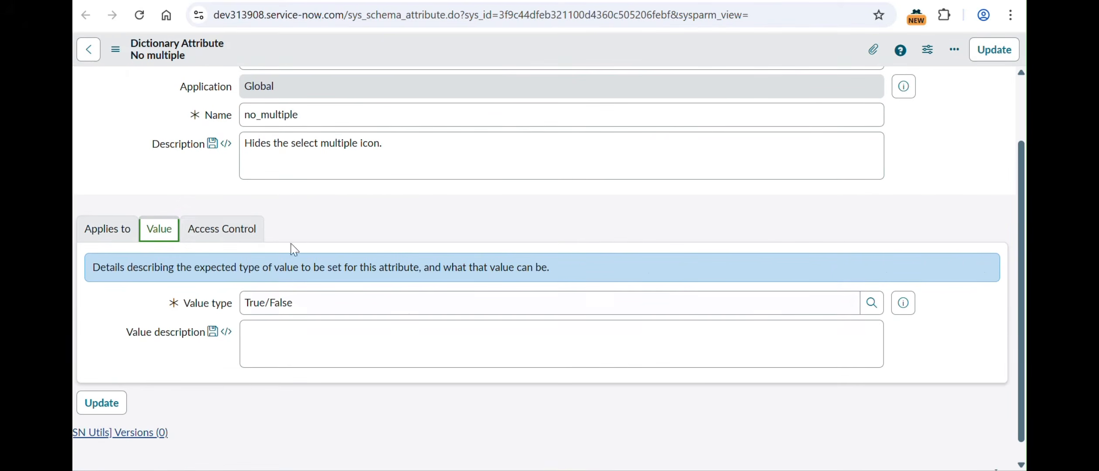
left_click(228, 239)
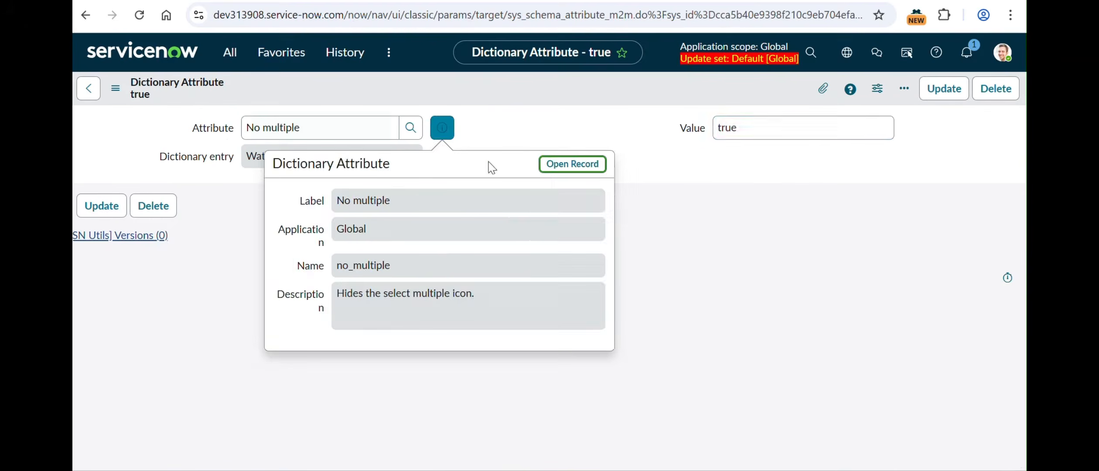
left_click(567, 139)
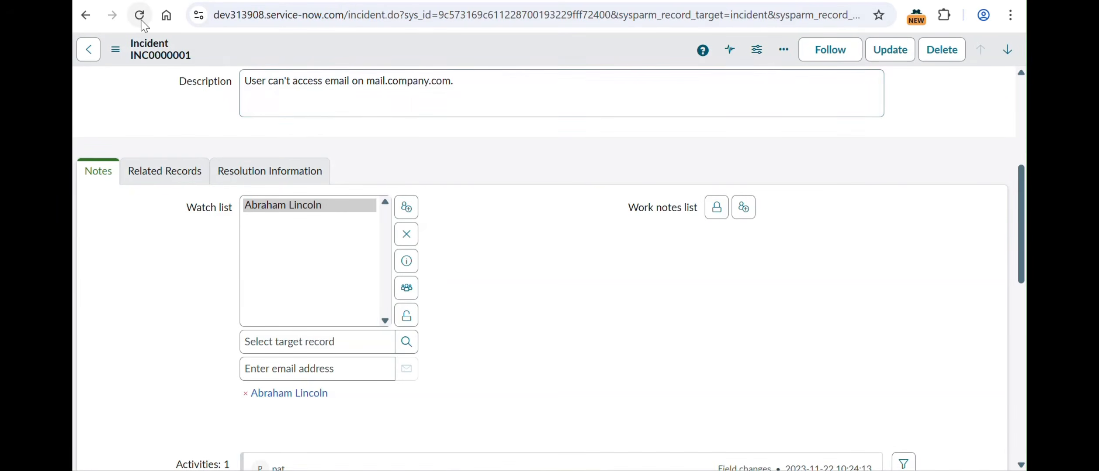
Step: Reload incident INC0000001, unlock its Watch list and select the listed watcher to check the effect of no_multiple
left_click(141, 18)
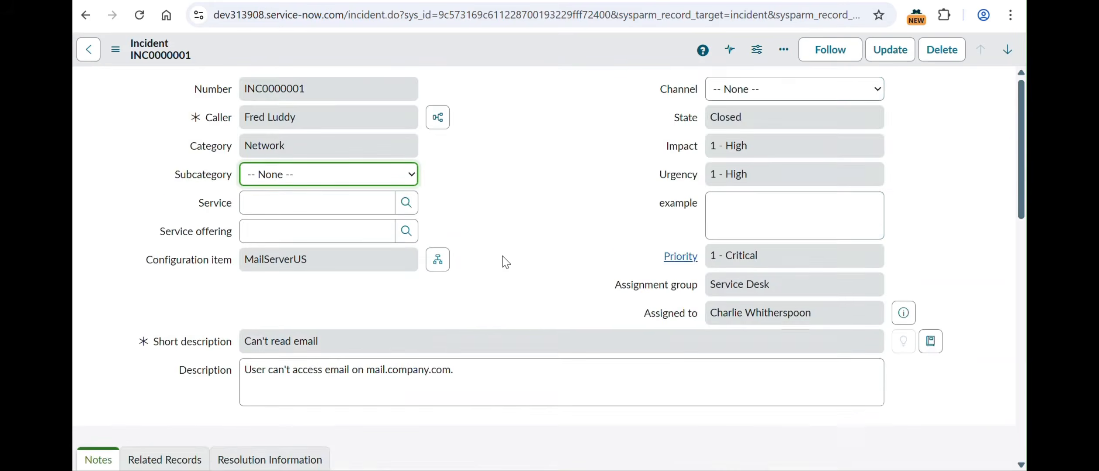
scroll(505, 262, "down", 4)
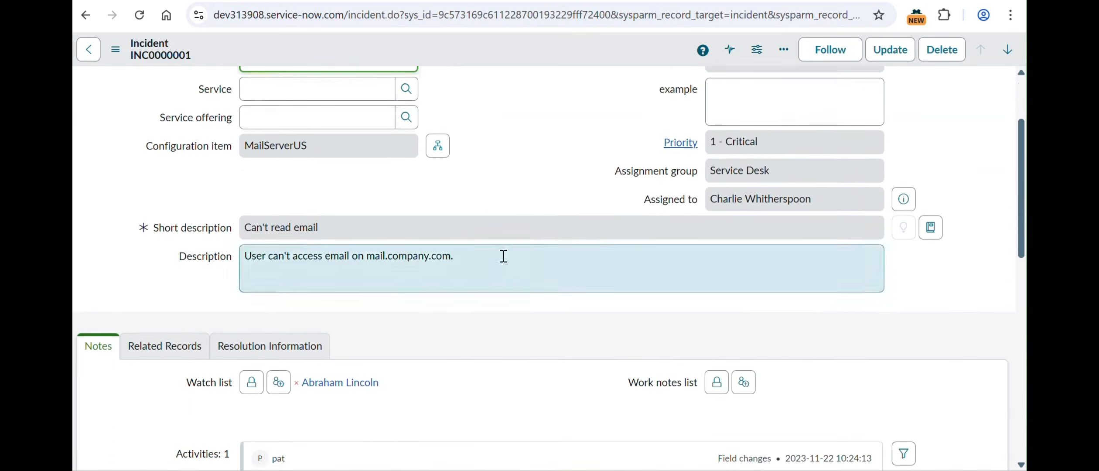
scroll(504, 256, "down", 3)
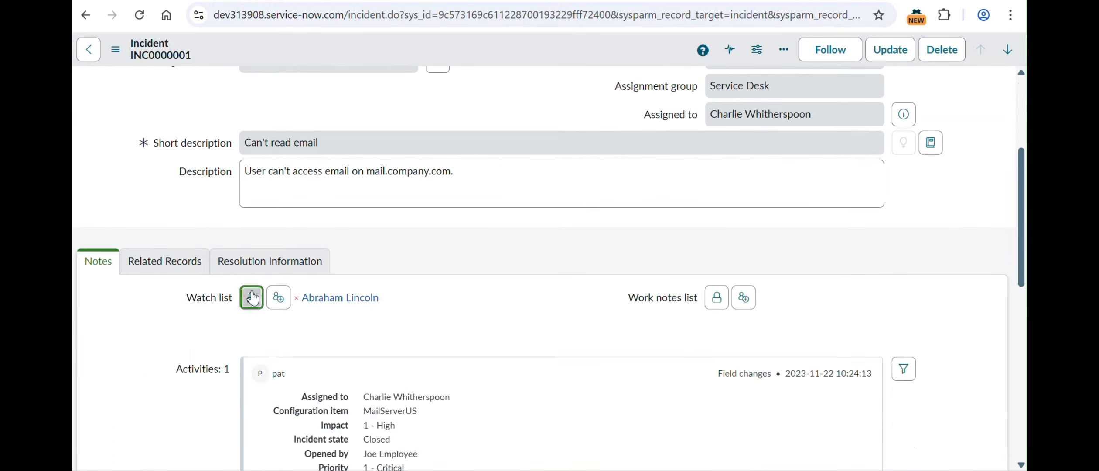
left_click(252, 298)
scroll(502, 306, "down", 2)
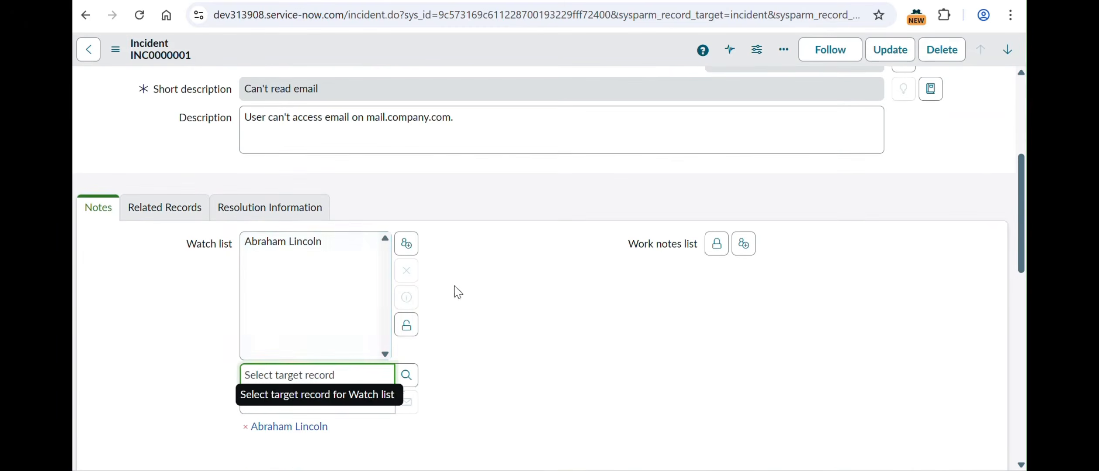
left_click(301, 245)
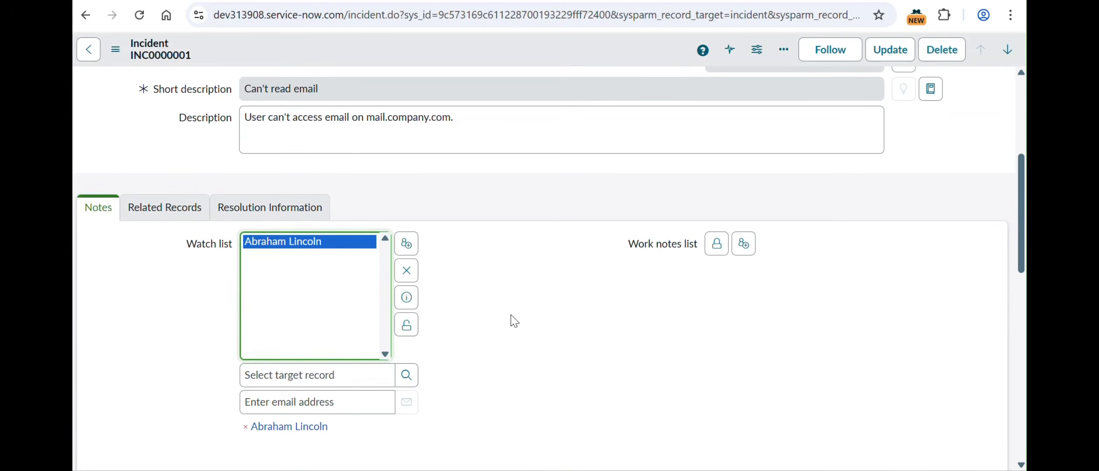
Step: Delete the No multiple attribute from the Watch list dictionary entry
left_click(174, 0)
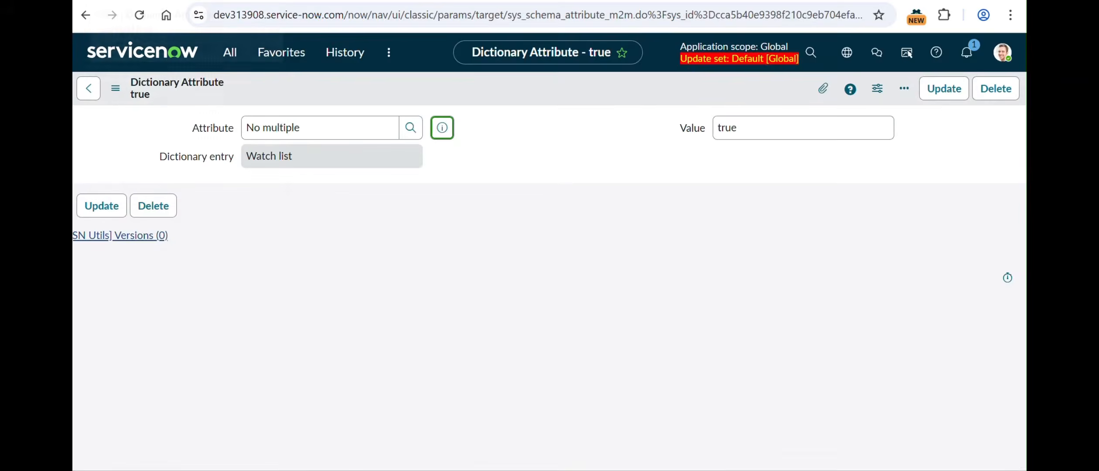
left_click(996, 88)
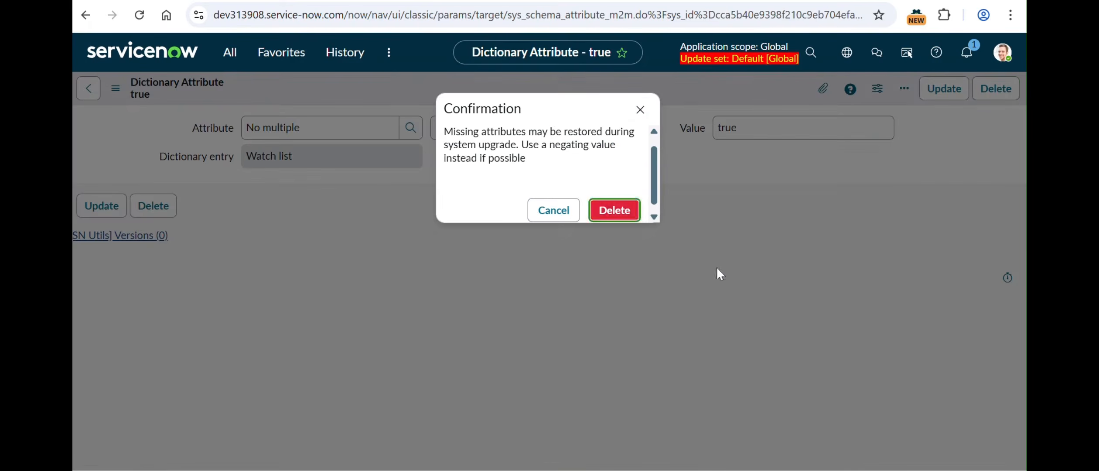
key("Escape")
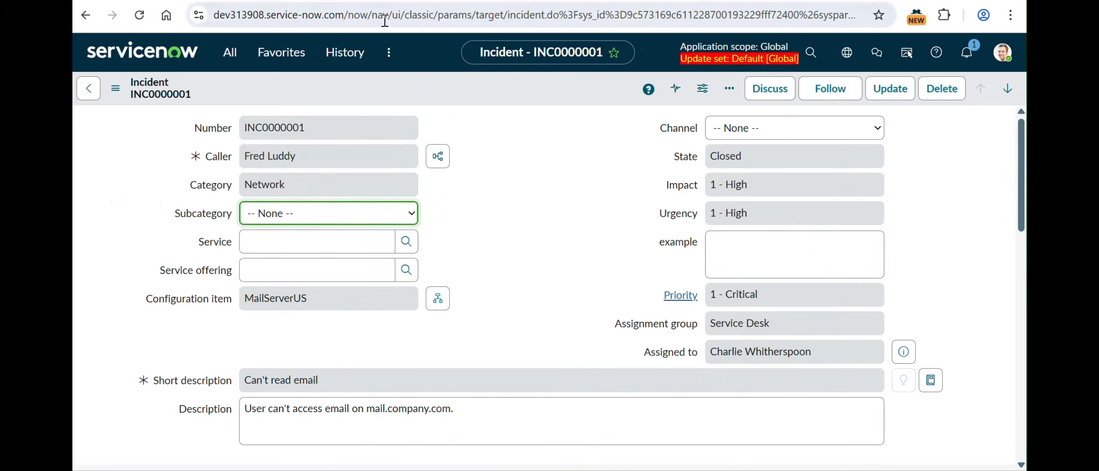
Step: Reload the incident, unlock the Watch list again and select its watcher to check the controls without no_multiple
left_click(296, 1)
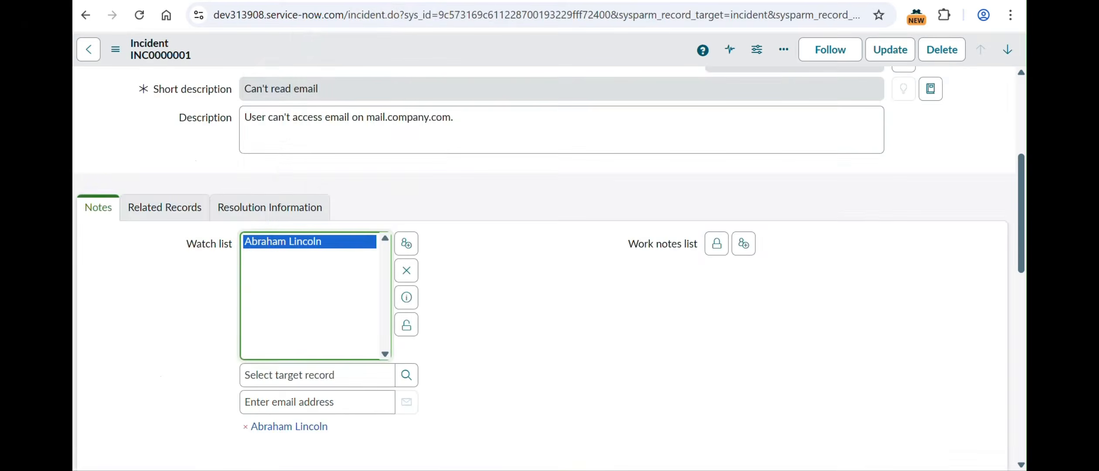
left_click(175, 1)
left_click(297, 0)
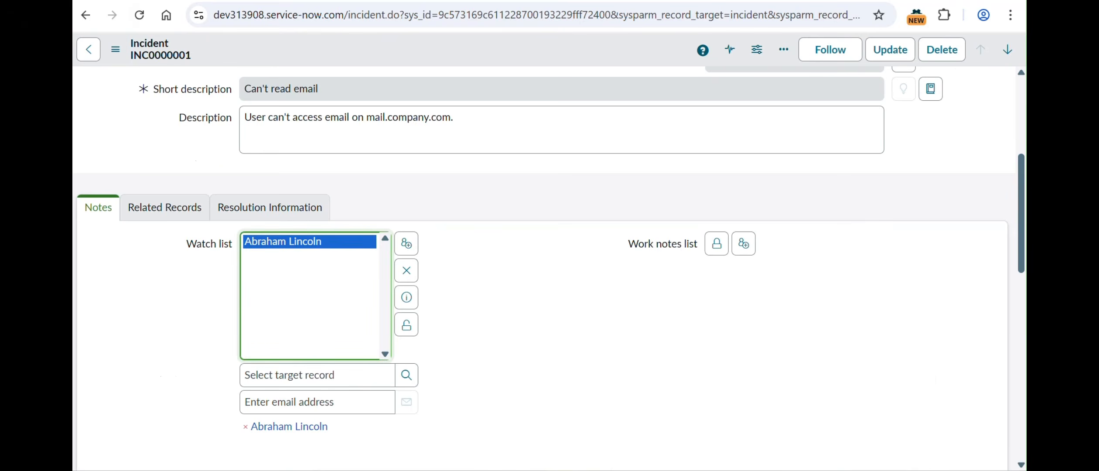
left_click(141, 16)
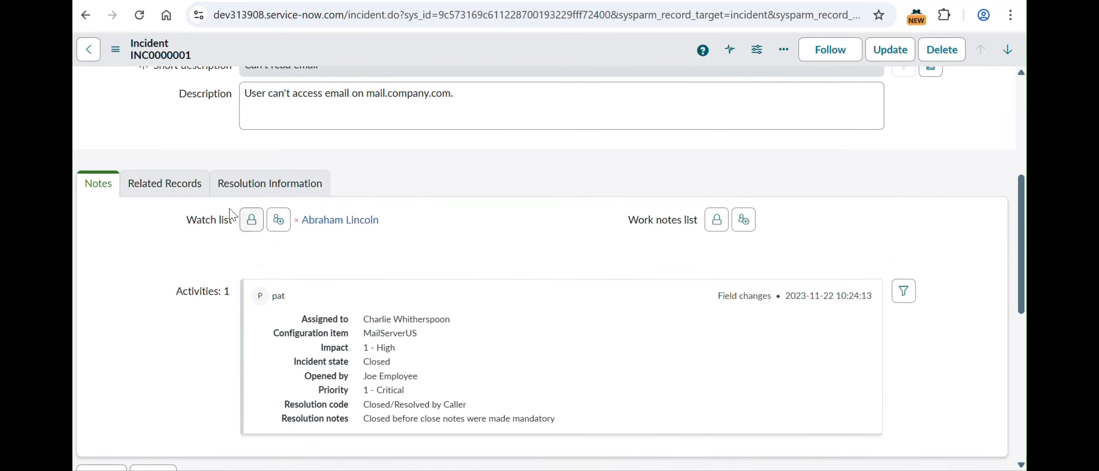
left_click(251, 220)
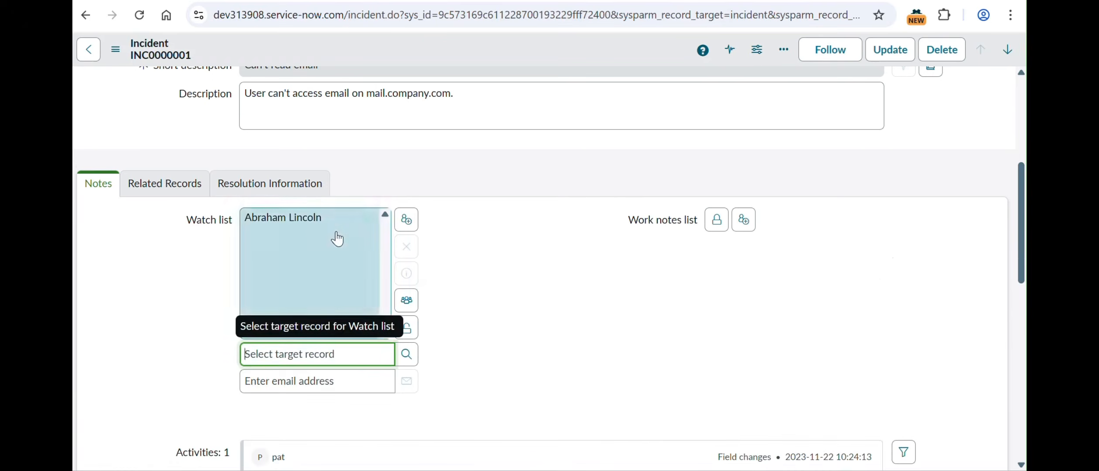
left_click(310, 223)
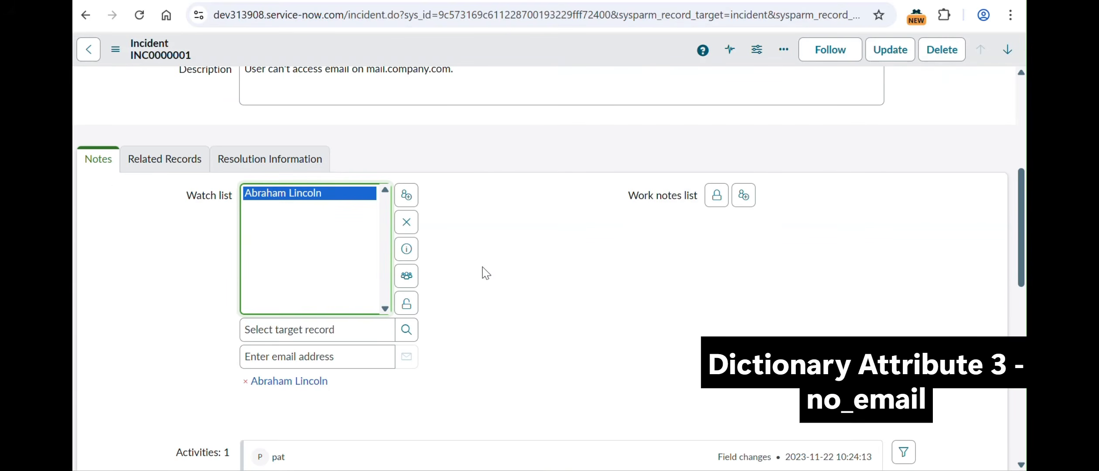
Step: Examine the email address entry box of the incident's Watch list
left_click(254, 358)
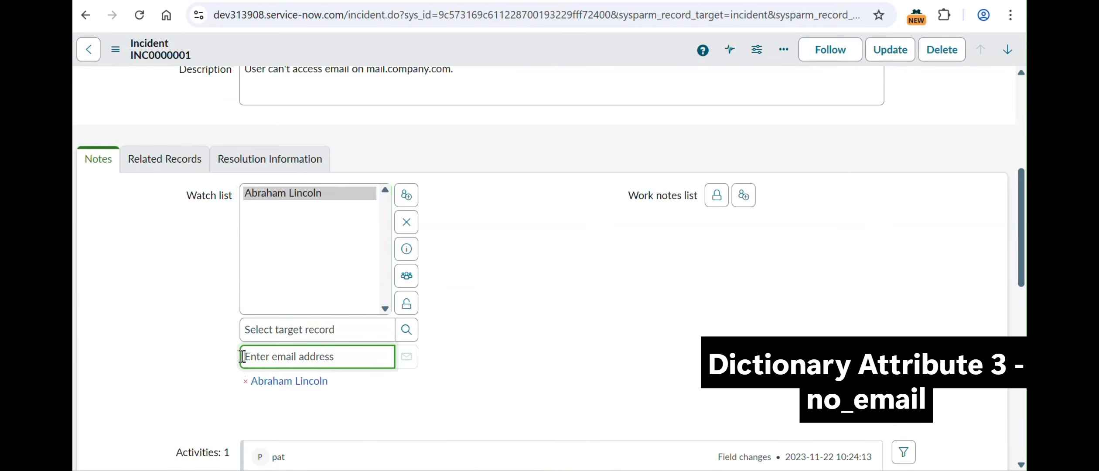
left_click_drag(236, 355, 468, 366)
left_click(463, 362)
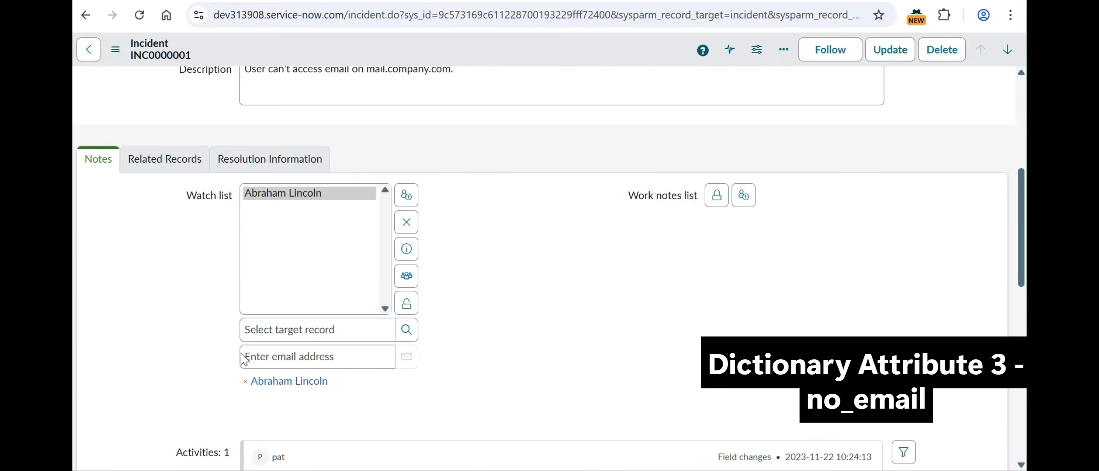
left_click_drag(244, 359, 500, 362)
left_click(500, 361)
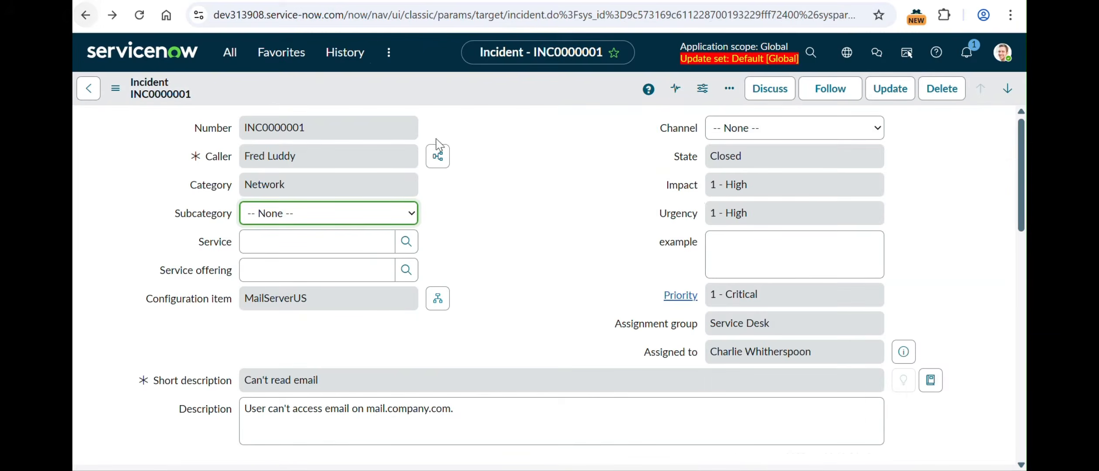
Step: Return to the new Dictionary Attribute record for Watch list and open the attribute lookup with its filter conditions
left_click(87, 15)
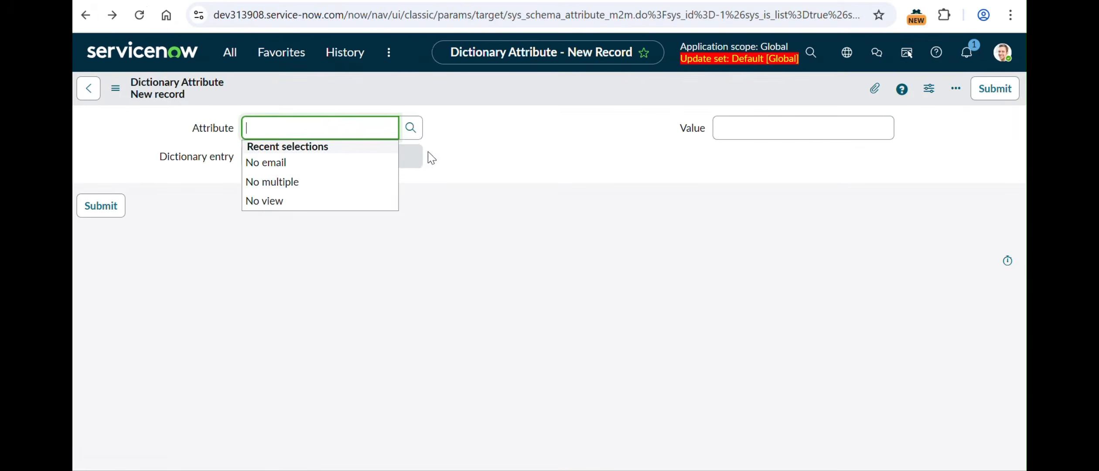
left_click(410, 128)
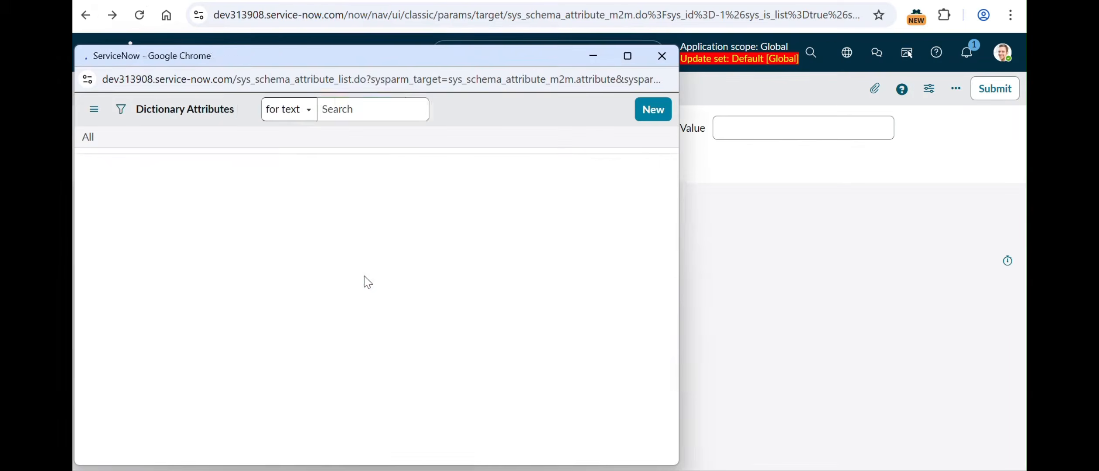
left_click(122, 110)
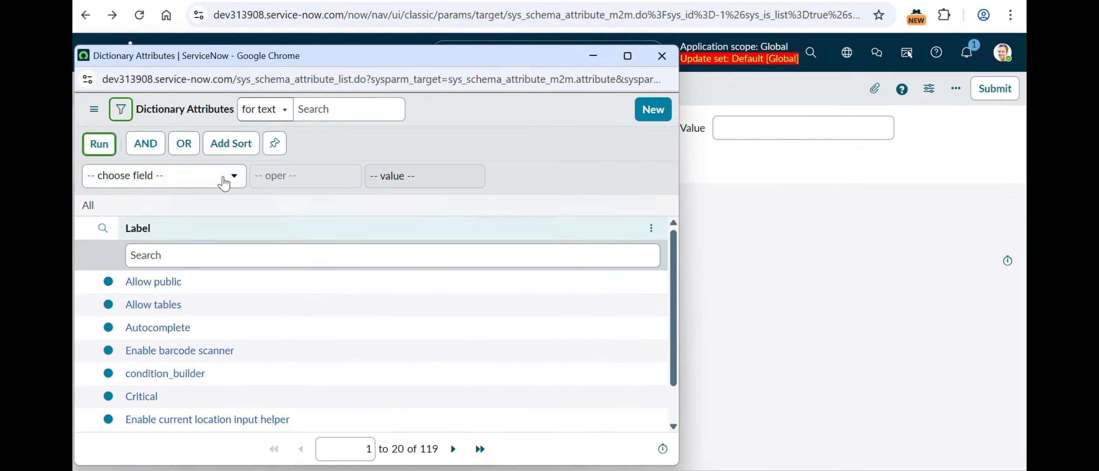
Step: Filter the dictionary attributes with the condition Name is no_email and run the filter
left_click(207, 185)
type("name")
key("Down")
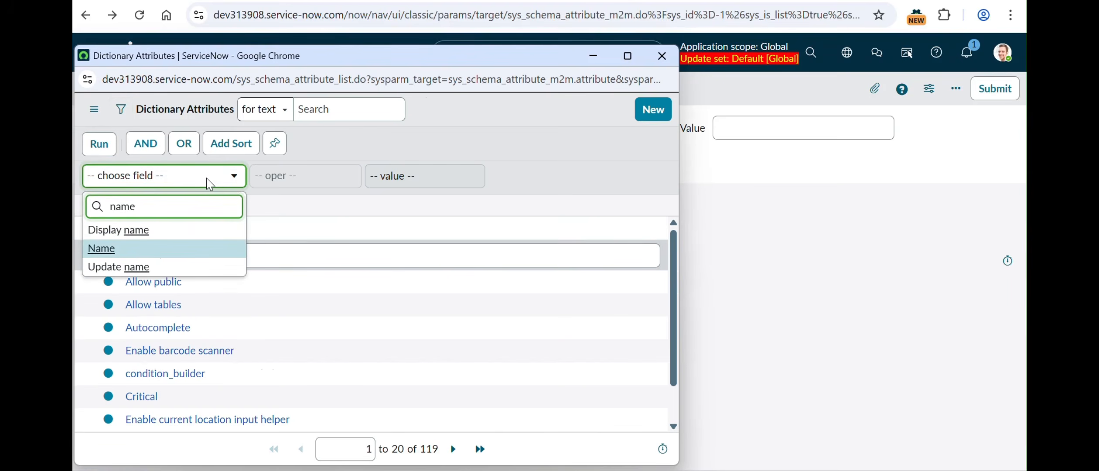
key("Return")
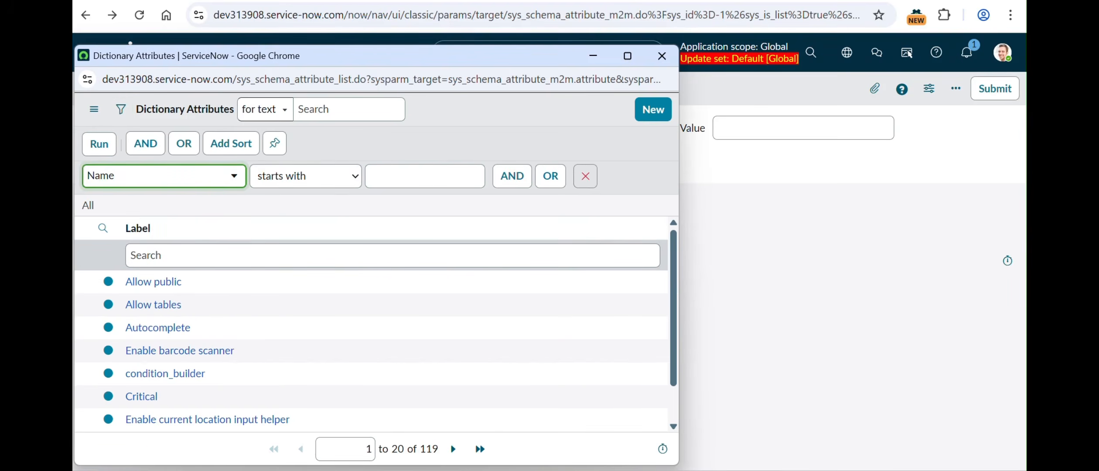
left_click(305, 176)
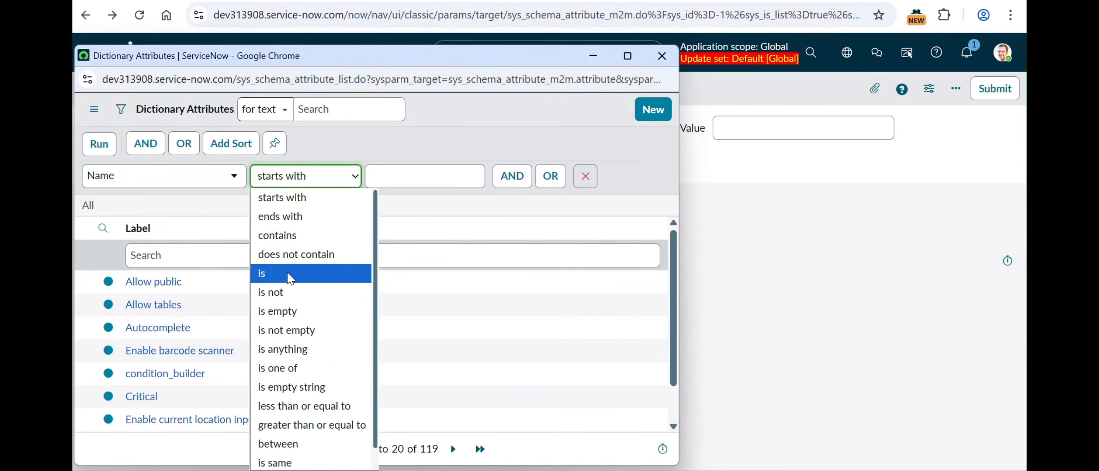
left_click(279, 273)
left_click(419, 172)
type("no_email")
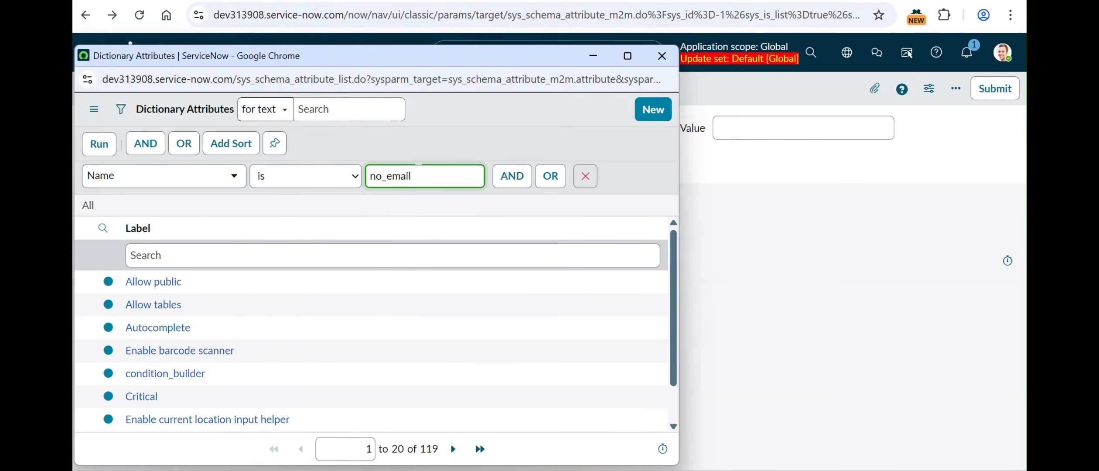
key("Return")
Step: Choose the No email attribute and save it on the Watch list dictionary entry
left_click(147, 214)
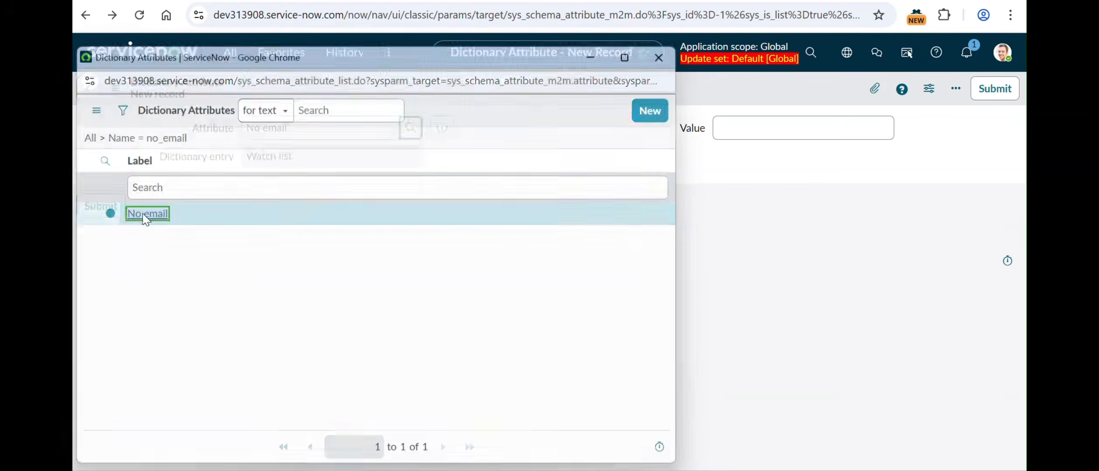
right_click(533, 93)
left_click(543, 99)
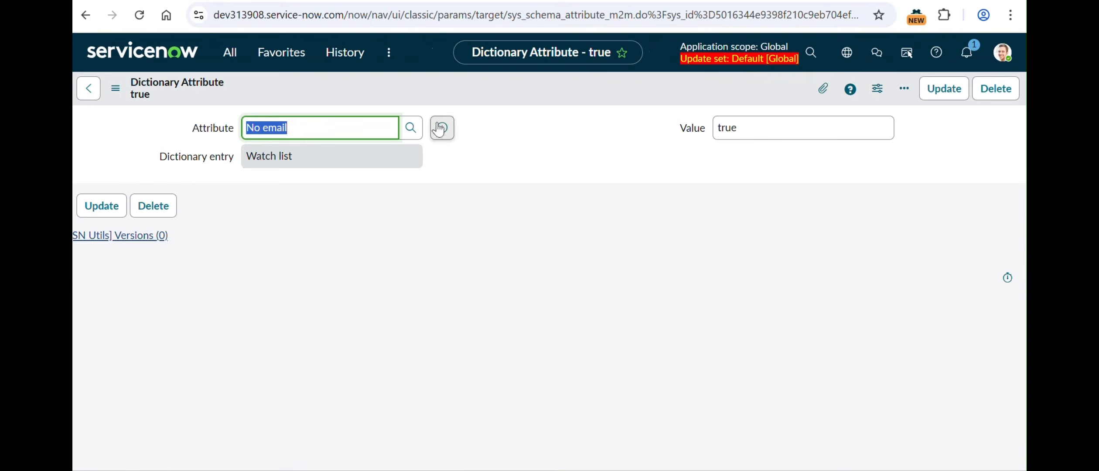
Step: Preview the No email attribute and open its full record in a new tab
left_click(442, 128)
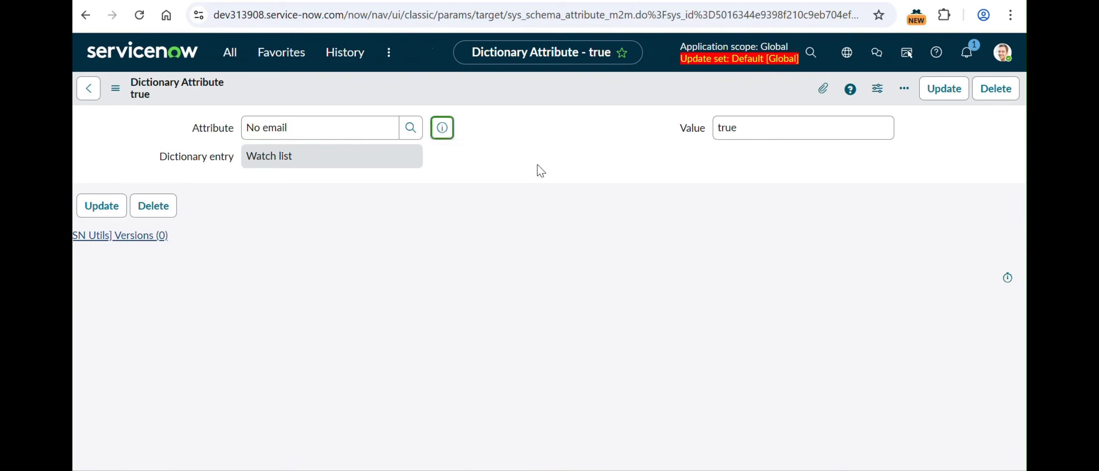
right_click(582, 169)
left_click(619, 183)
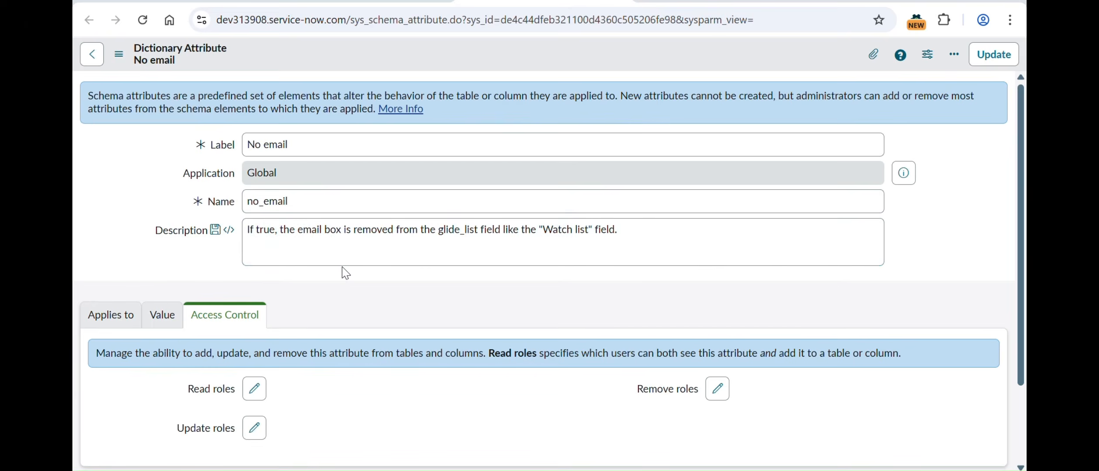
Step: Review the No email attribute's description, what it applies to and its value type
left_click(251, 235)
left_click_drag(251, 232, 658, 233)
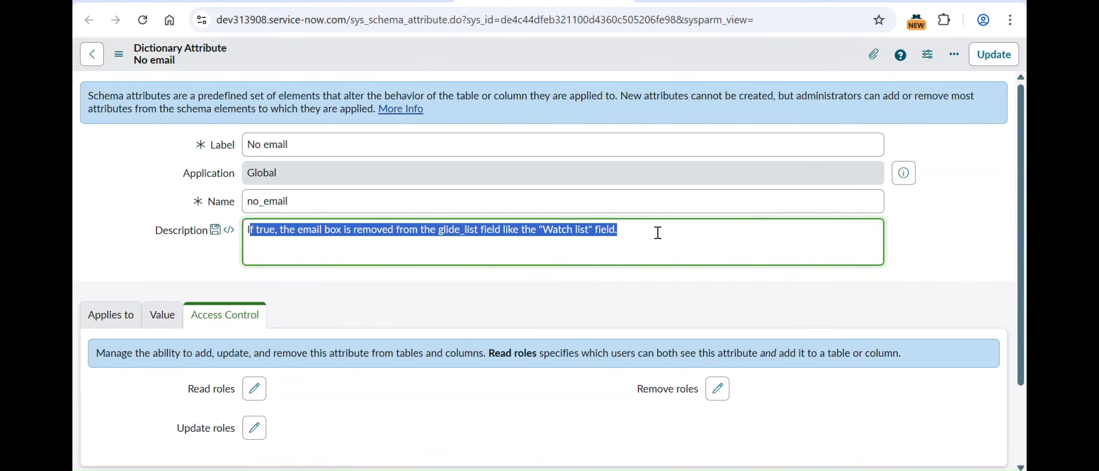
left_click(658, 233)
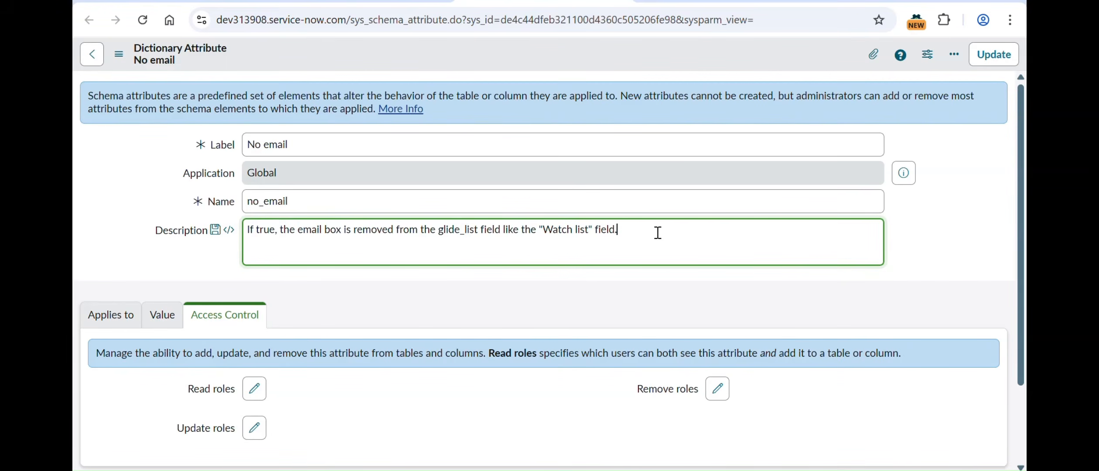
left_click(111, 315)
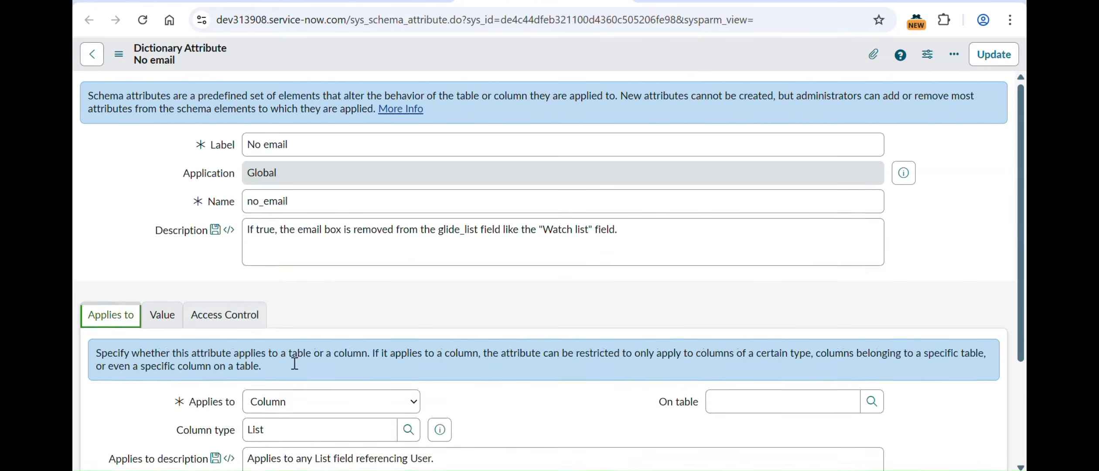
scroll(347, 375, "down", 1)
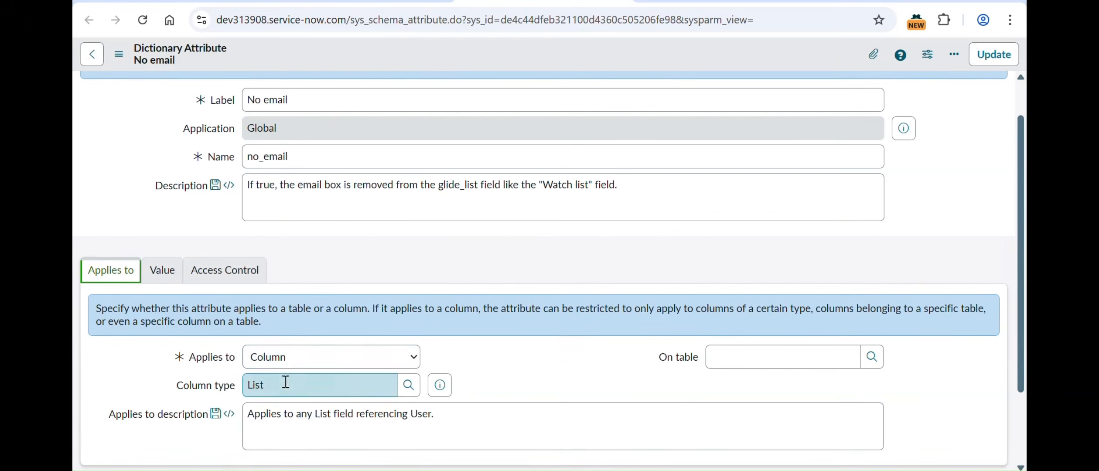
left_click(162, 272)
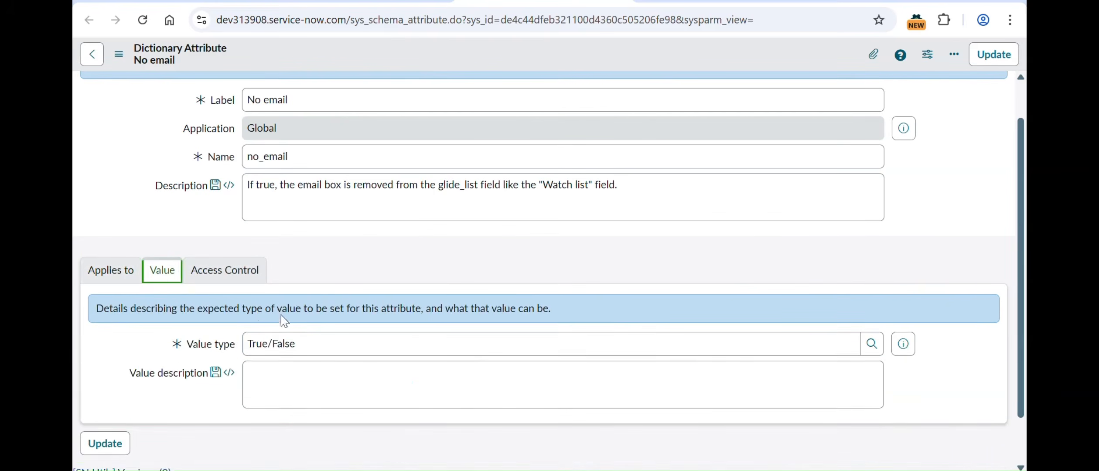
left_click(230, 279)
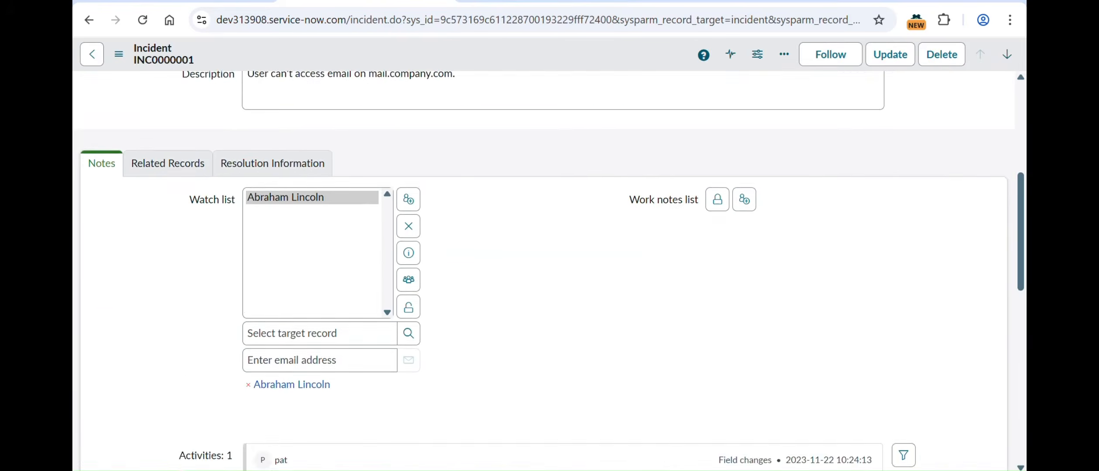
Step: Switch to incident INC0000001, reload it and unlock its Watch list to check the effect of no_email
scroll(508, 231, "up", 3)
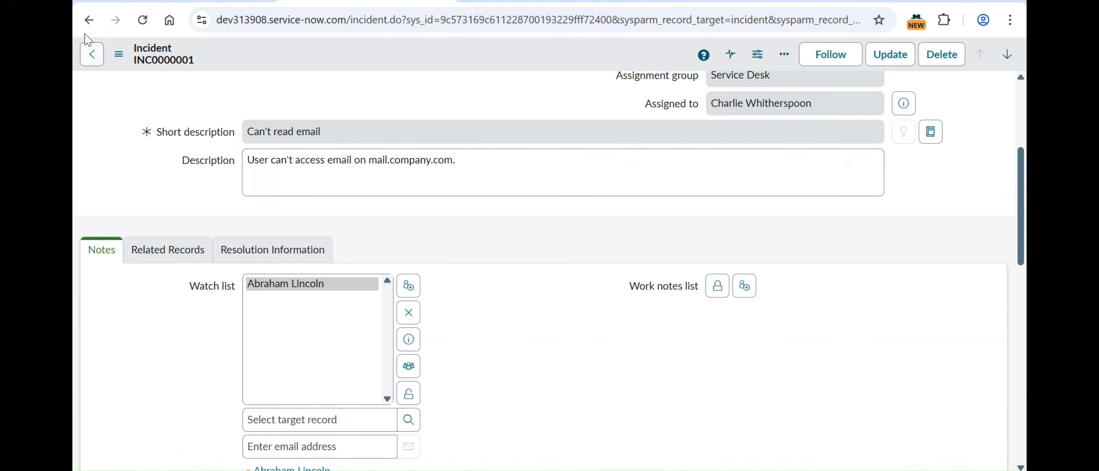
left_click(143, 20)
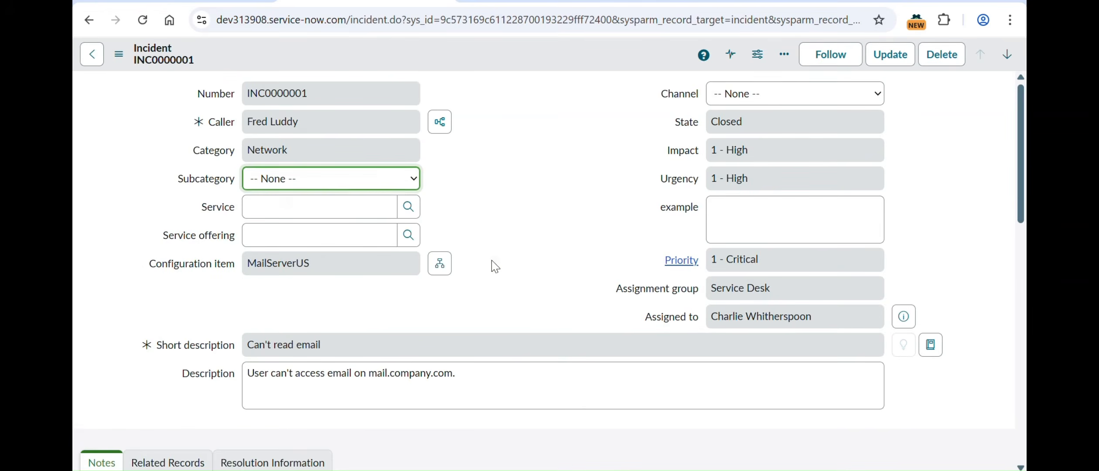
scroll(492, 261, "down", 5)
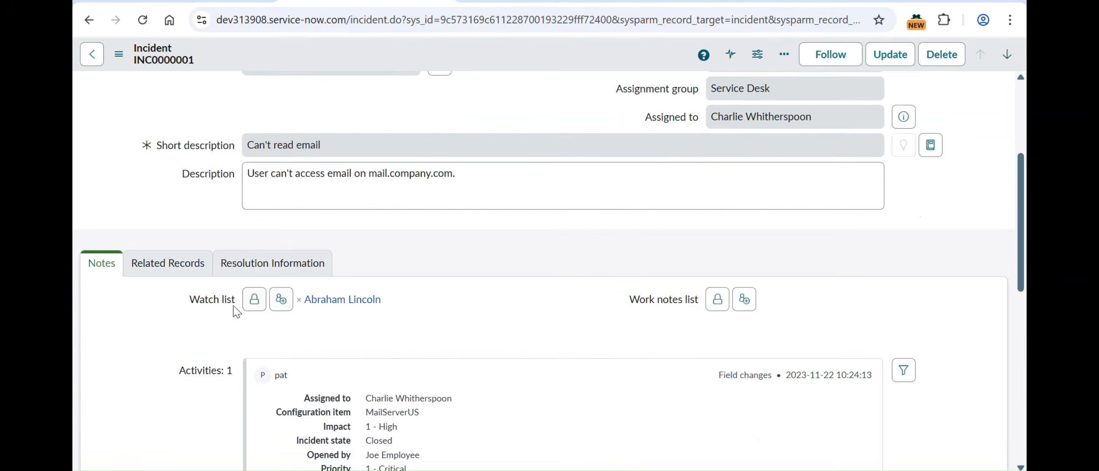
left_click(254, 301)
scroll(447, 373, "down", 3)
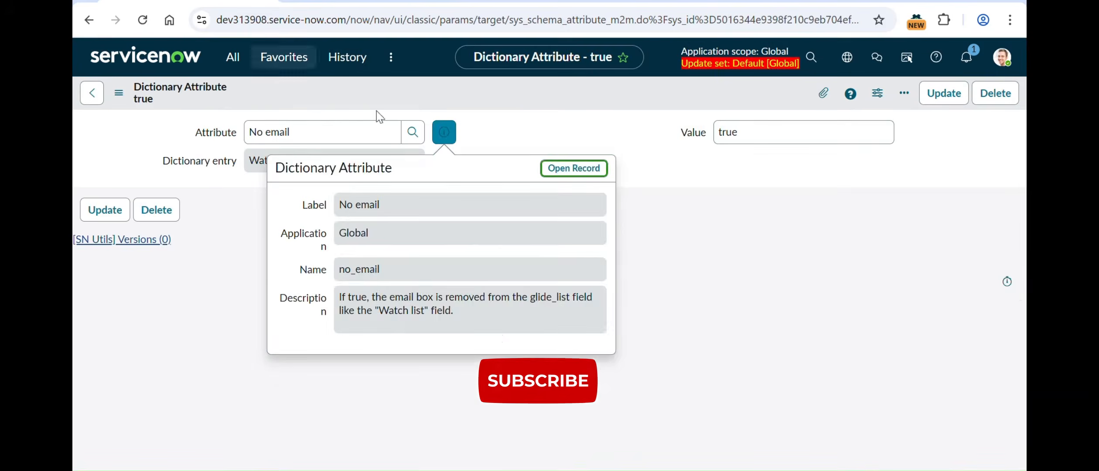
Step: Dismiss the attribute preview and delete the No email attribute from the Watch list dictionary entry
left_click(517, 149)
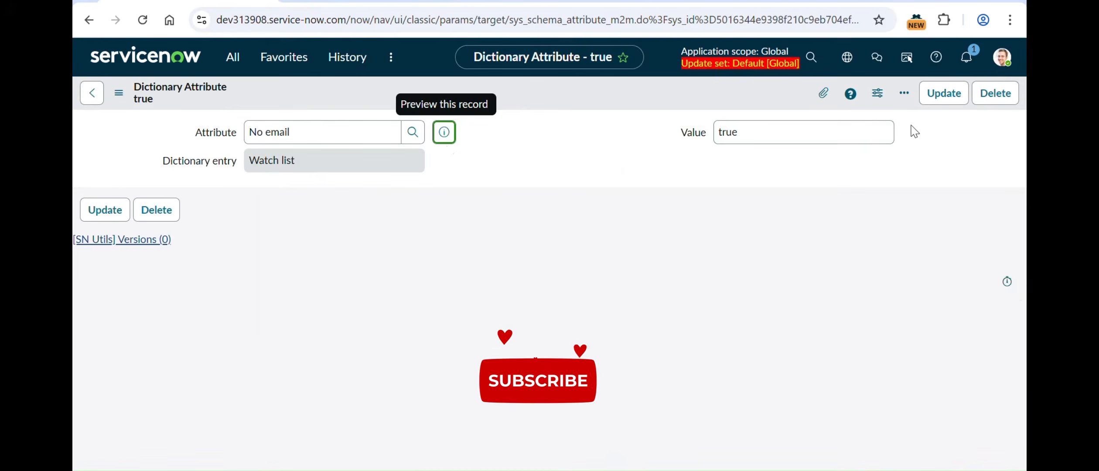
left_click(1001, 94)
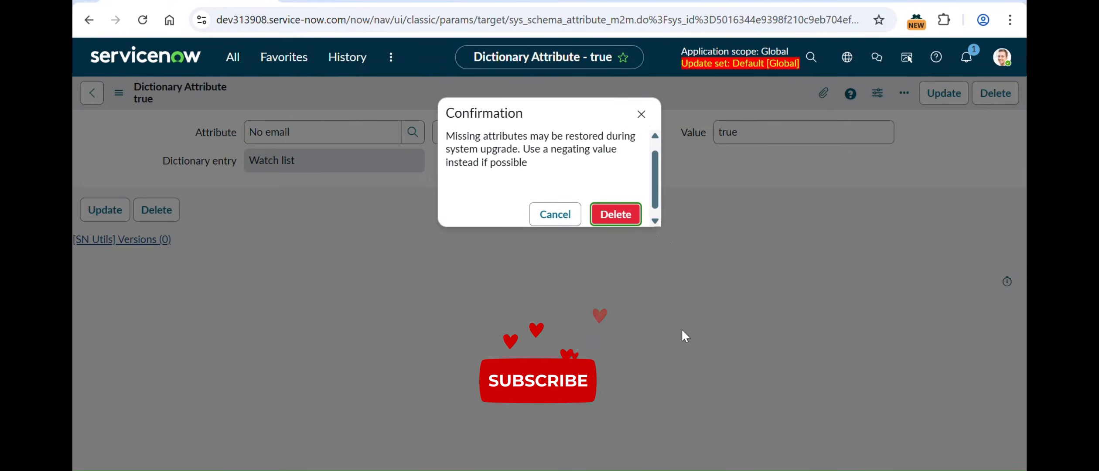
key("Escape")
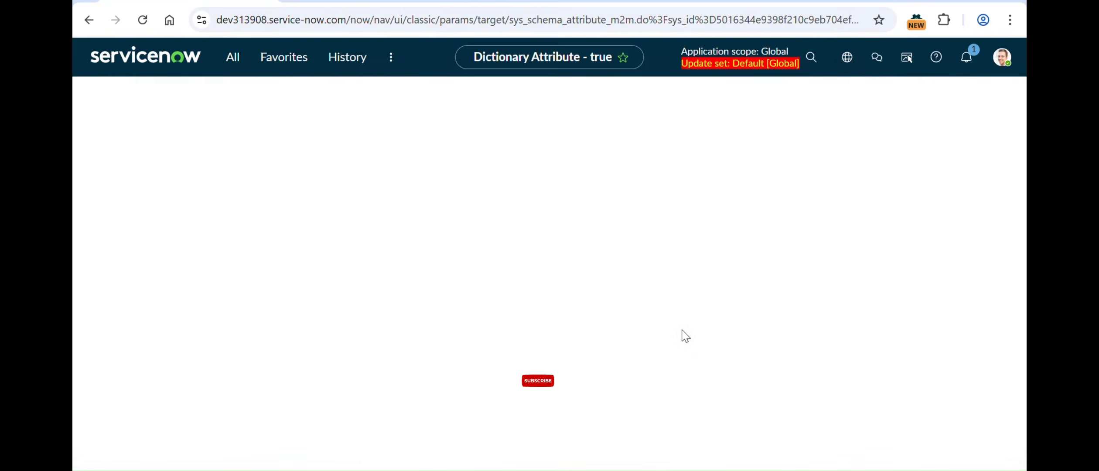